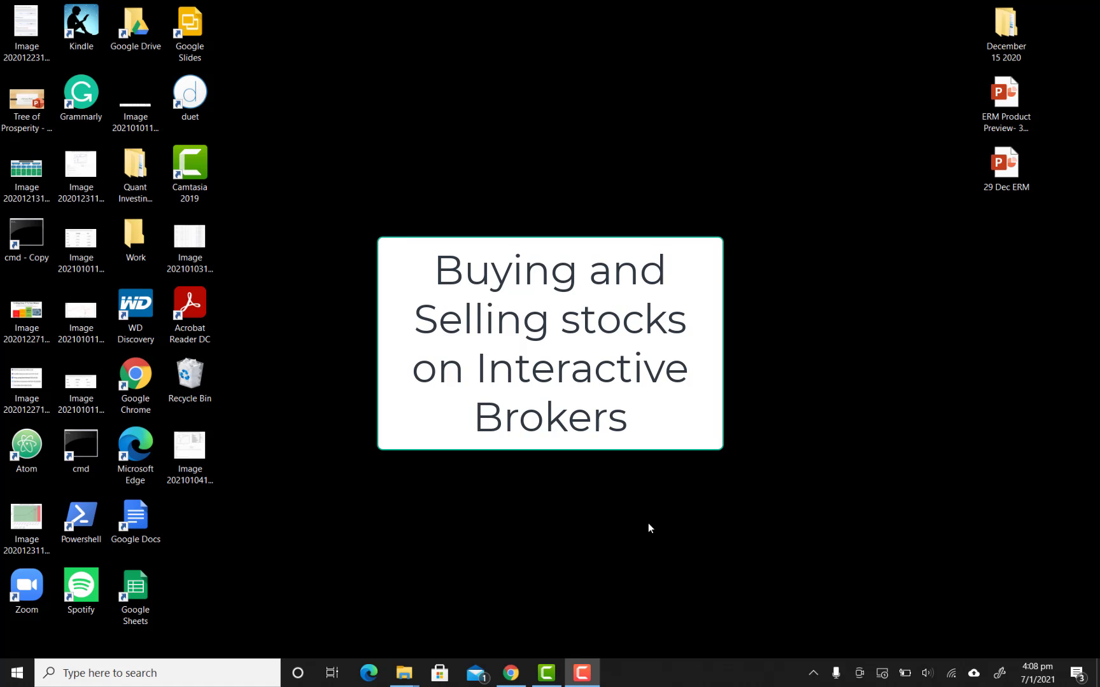
Step: Load the Interactive Brokers Singapore site by entering ibkr in Chrome's address bar
left_click(516, 683)
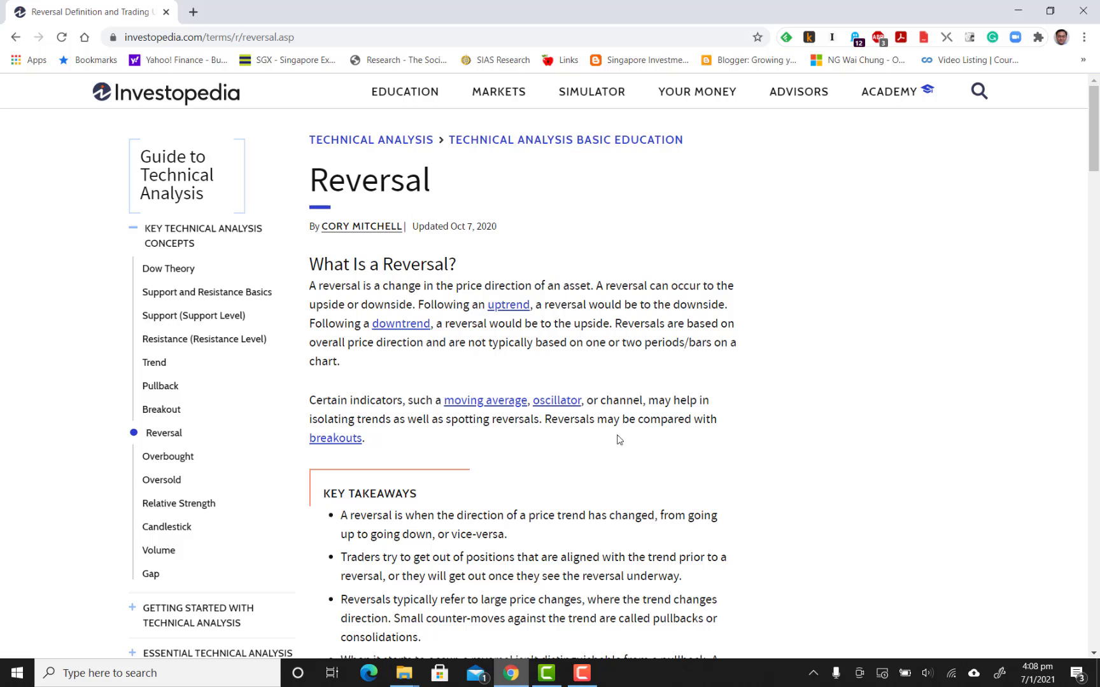
left_click(597, 39)
type("ibkr.sg")
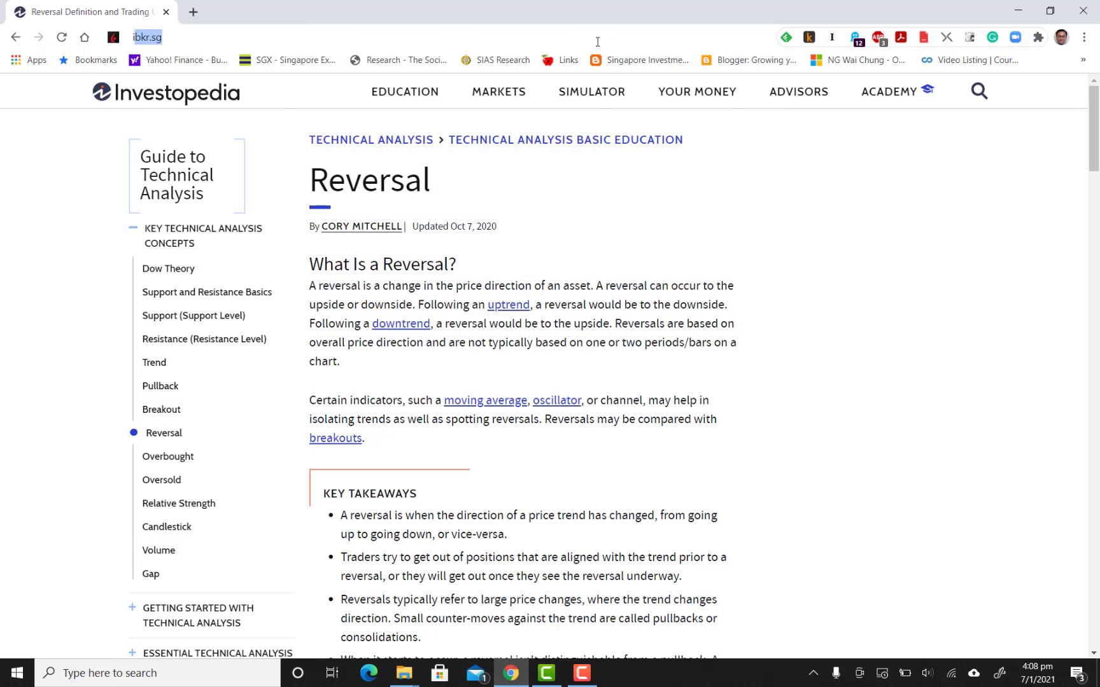
key("Return")
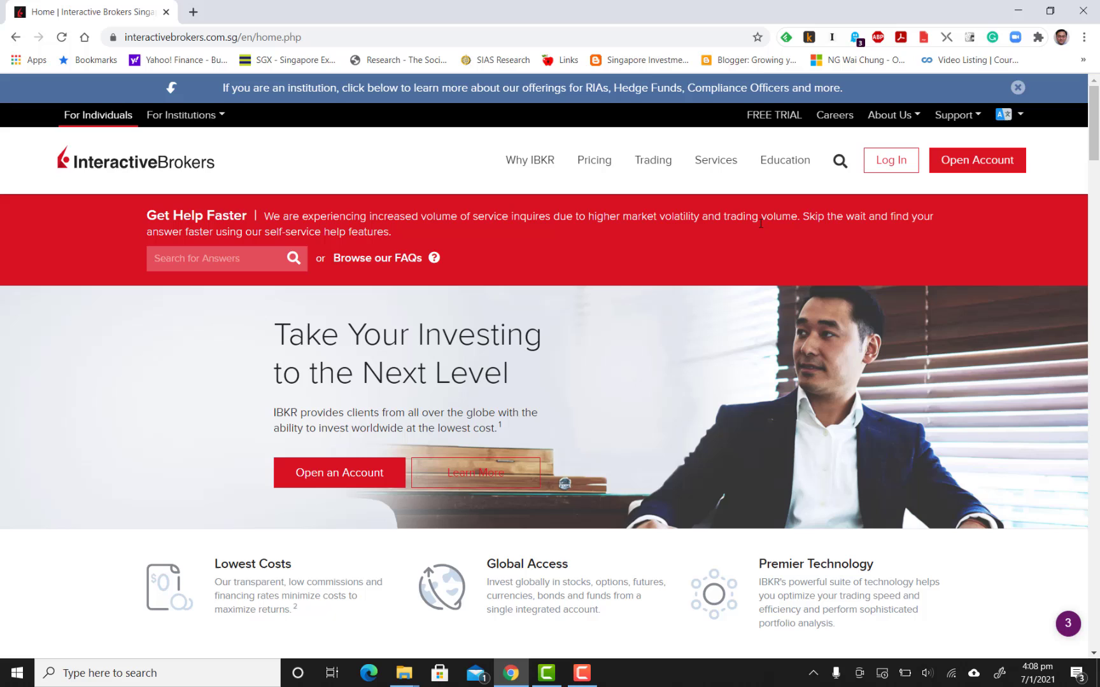
Step: Log in through Portal Login with the account username and password
left_click(894, 164)
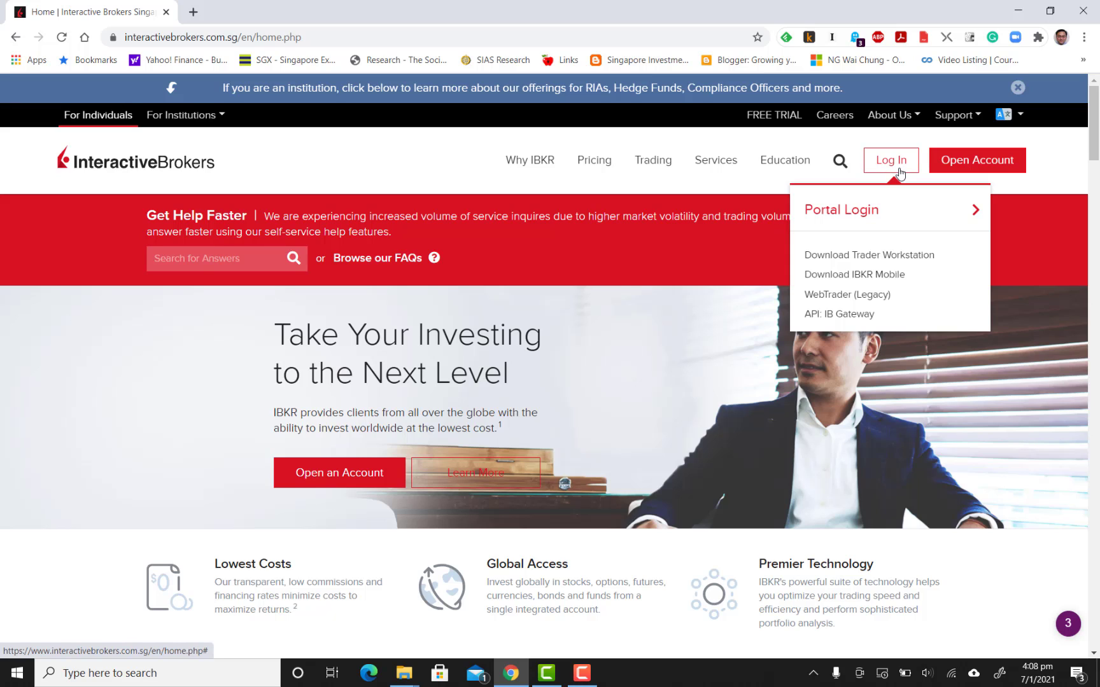
left_click(867, 219)
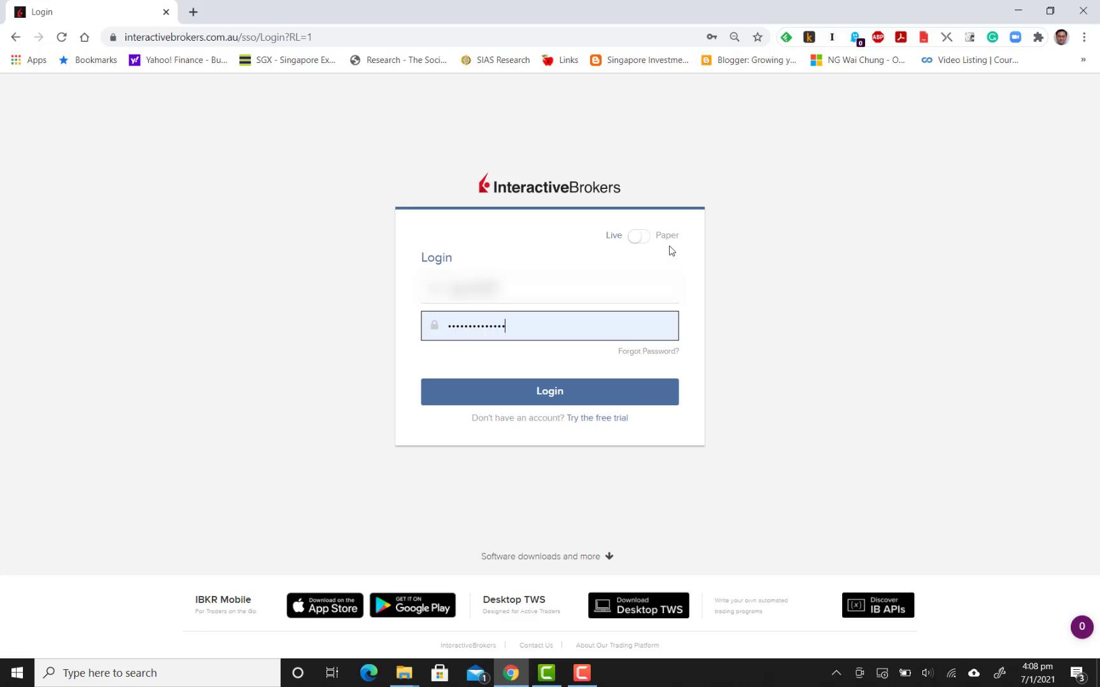
left_click(641, 391)
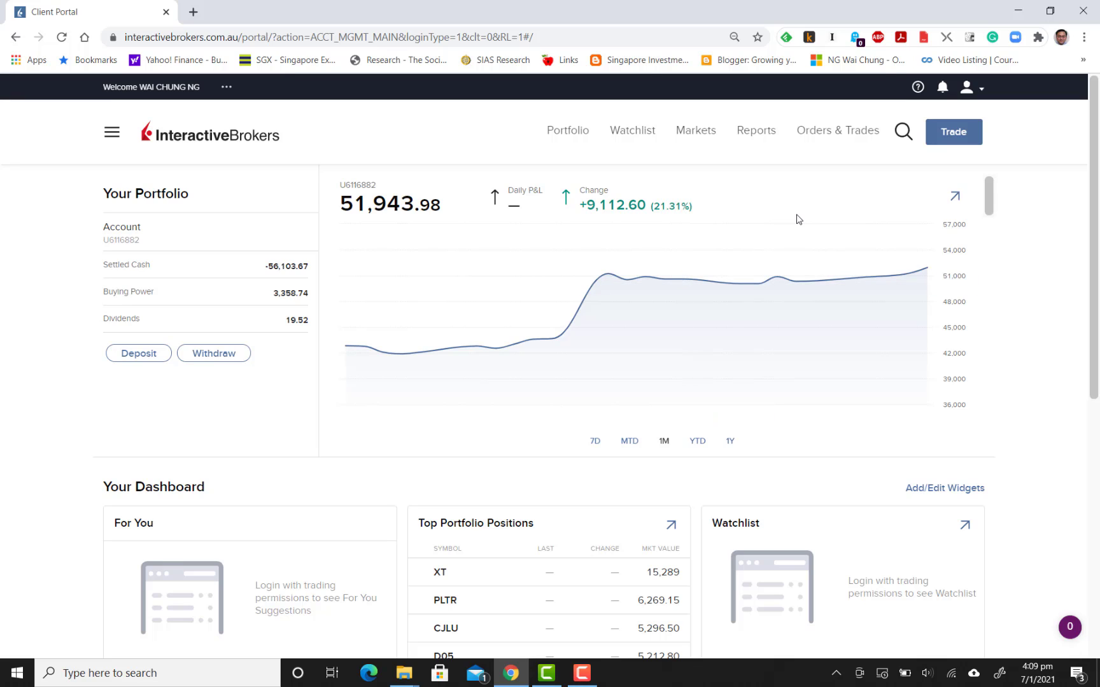
Step: Go to the Portfolio page and scroll to the positions table listing 800 A35
left_click(112, 133)
left_click(90, 191)
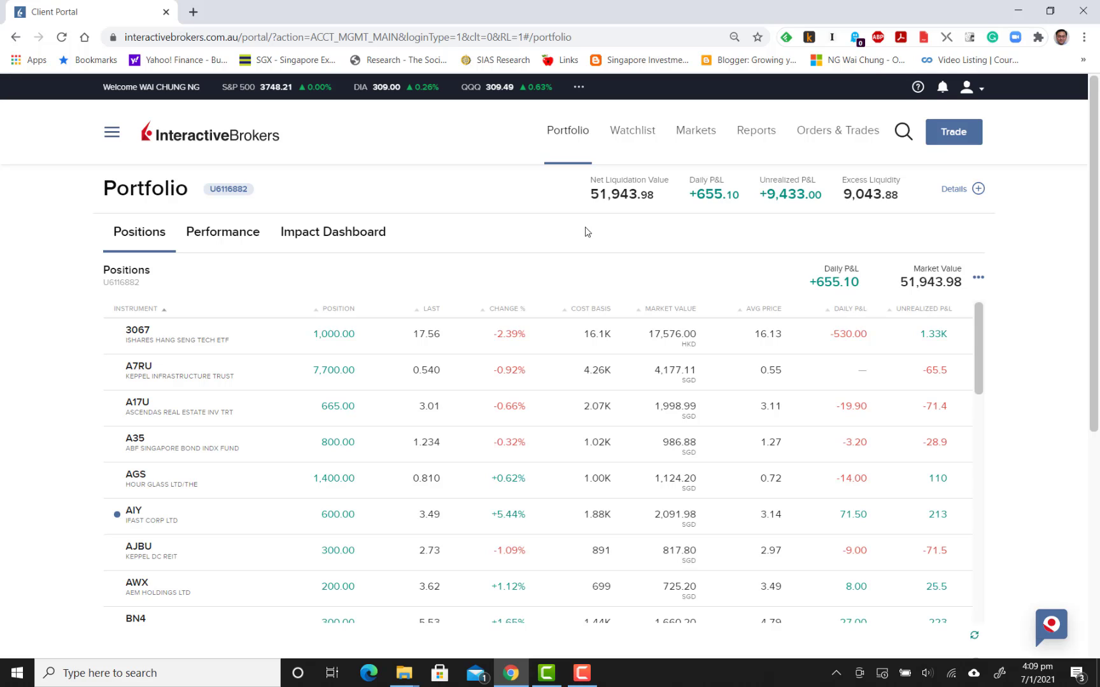
scroll(587, 231, "down", 2)
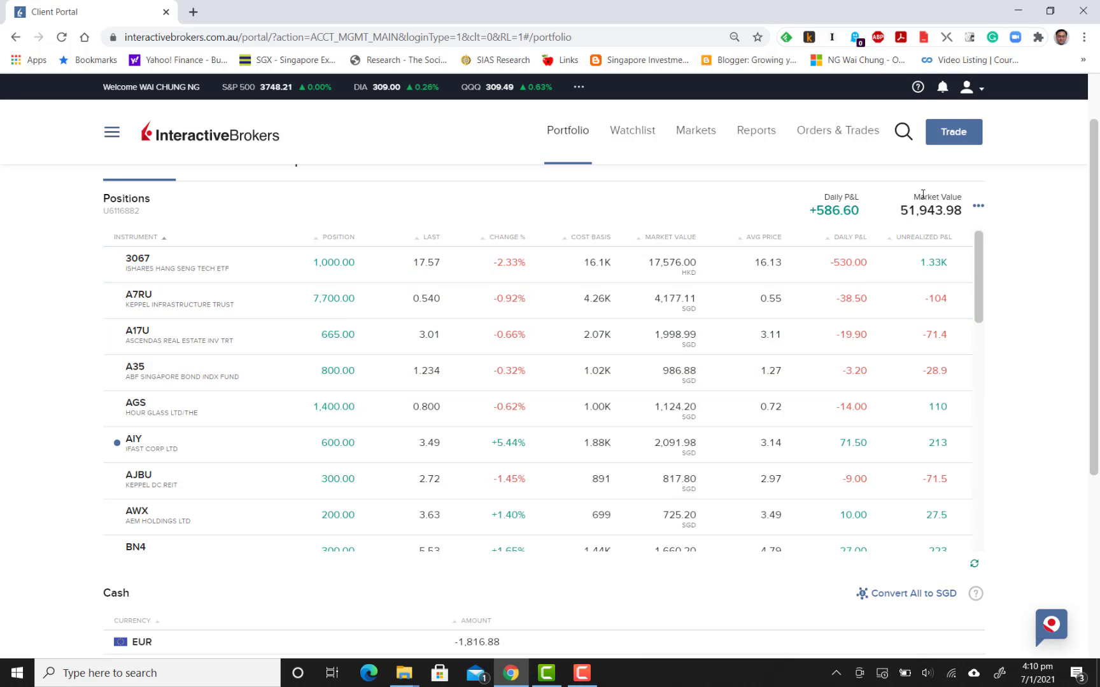
Step: Start a new order ticket for the A35 bond index fund
left_click(952, 132)
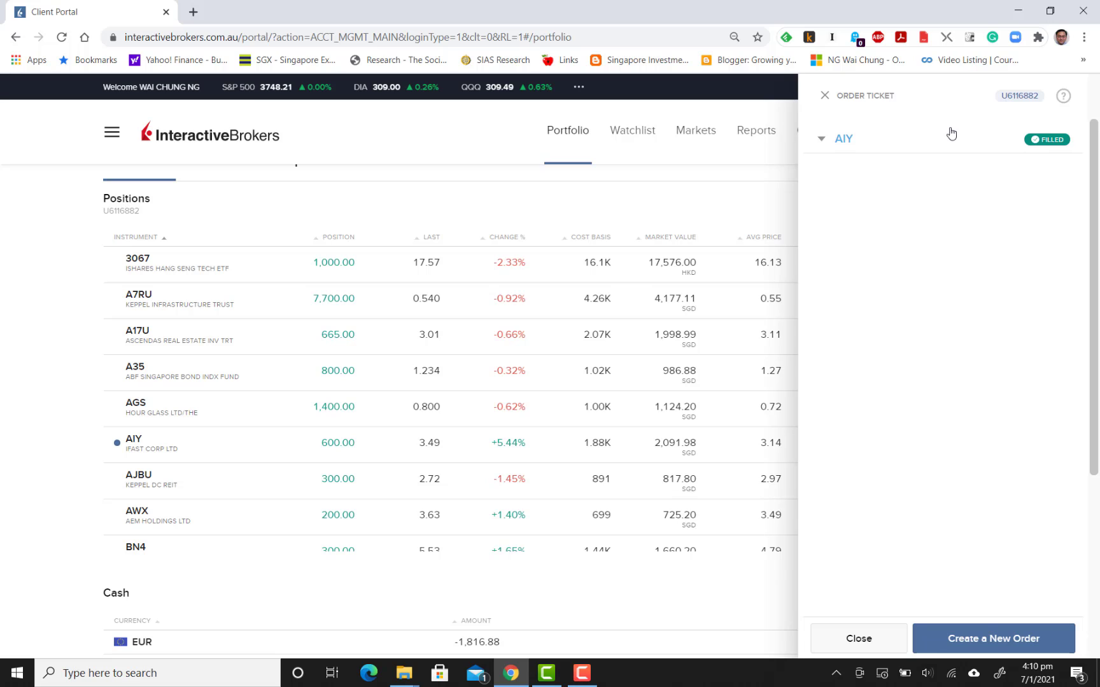
left_click(990, 640)
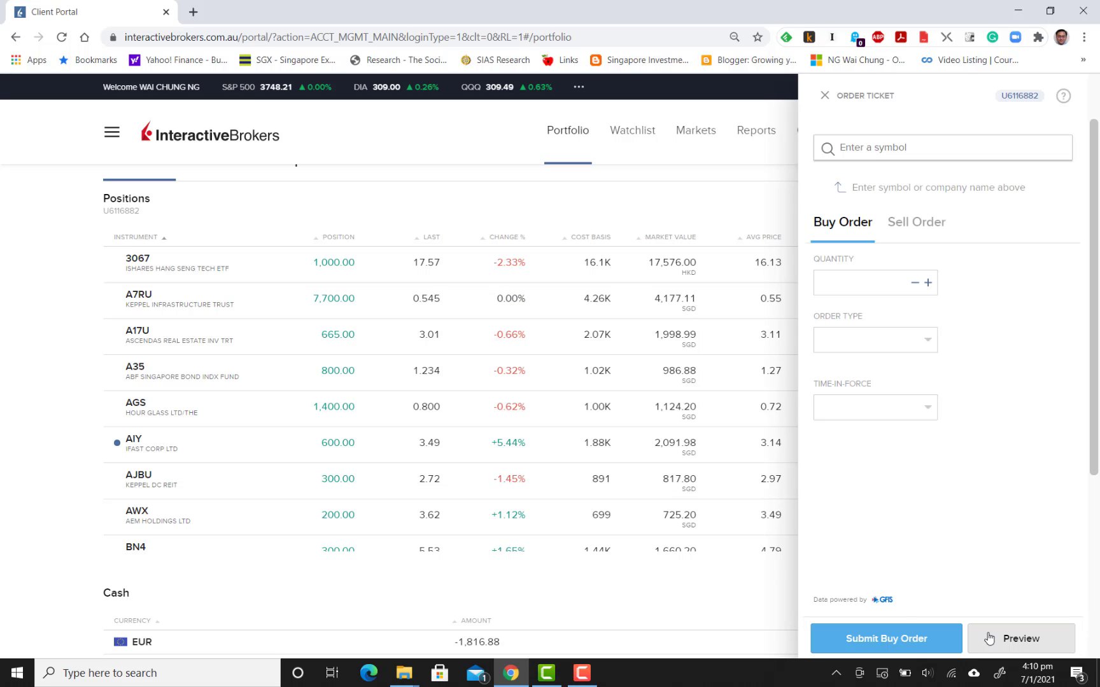
left_click(920, 147)
type("A")
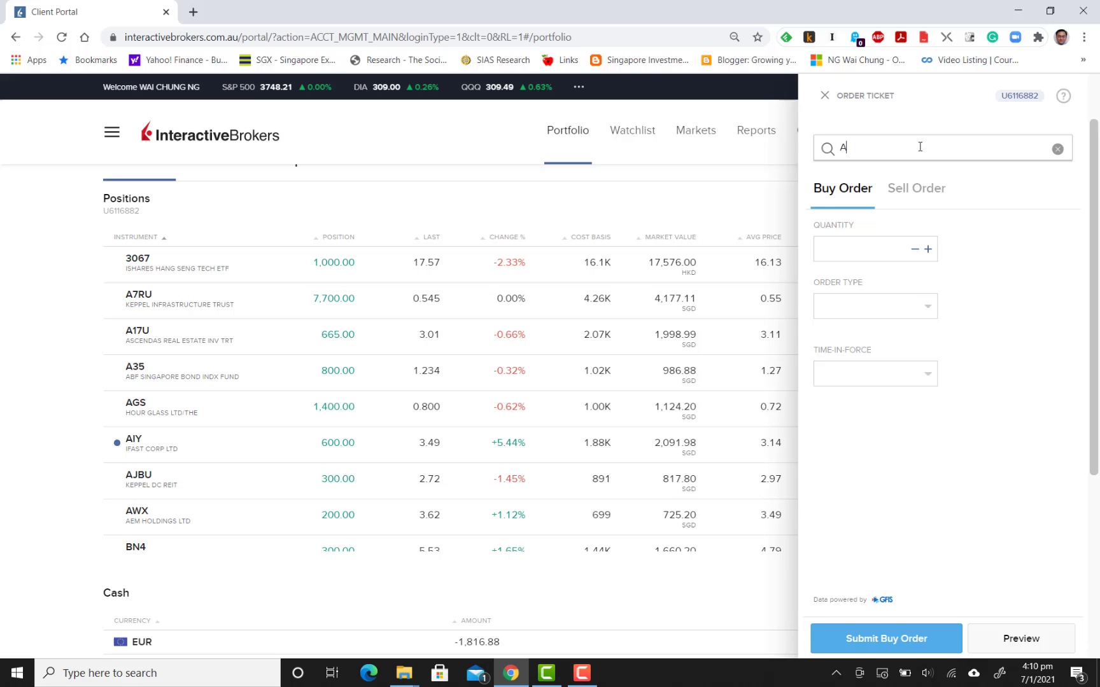
type("35")
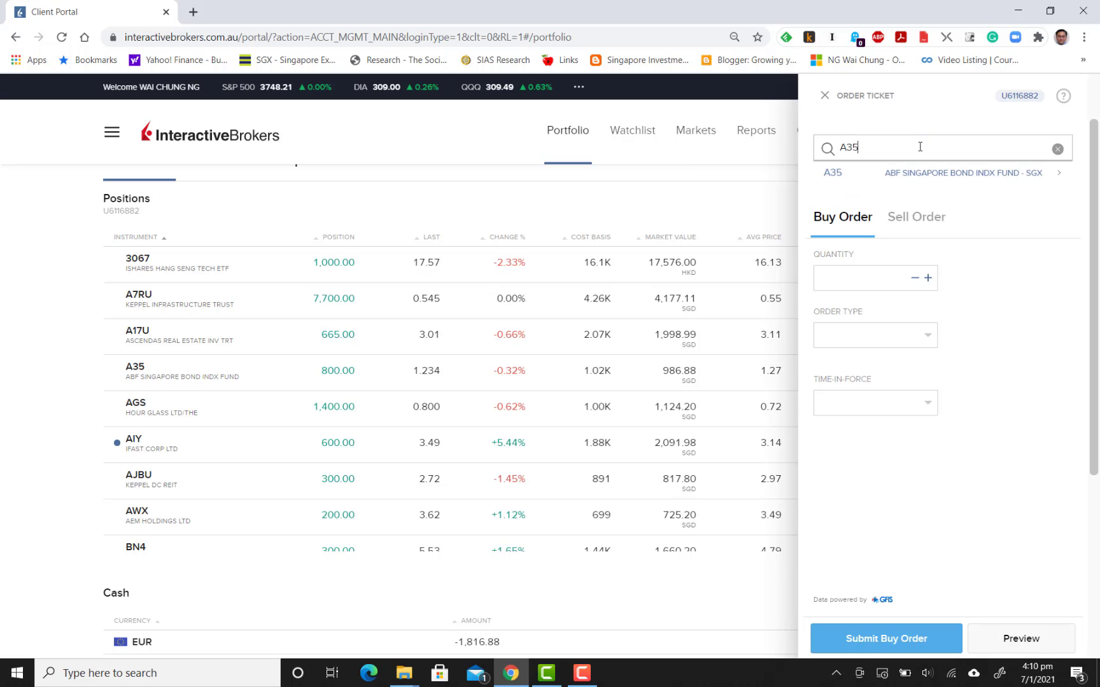
left_click(929, 177)
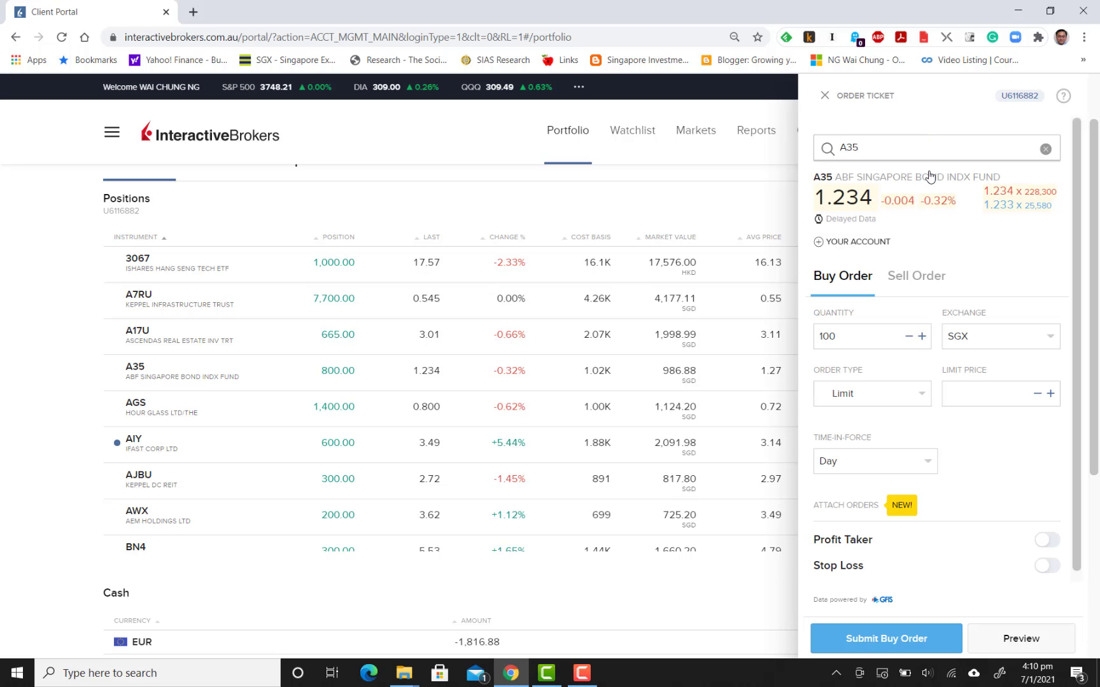
Step: Set the order quantity to 800 and the limit price to 1.233
left_click(922, 337)
left_click(922, 337)
left_click(922, 337)
key("BackSpace")
key("BackSpace")
key("BackSpace")
type("800")
left_click(972, 392)
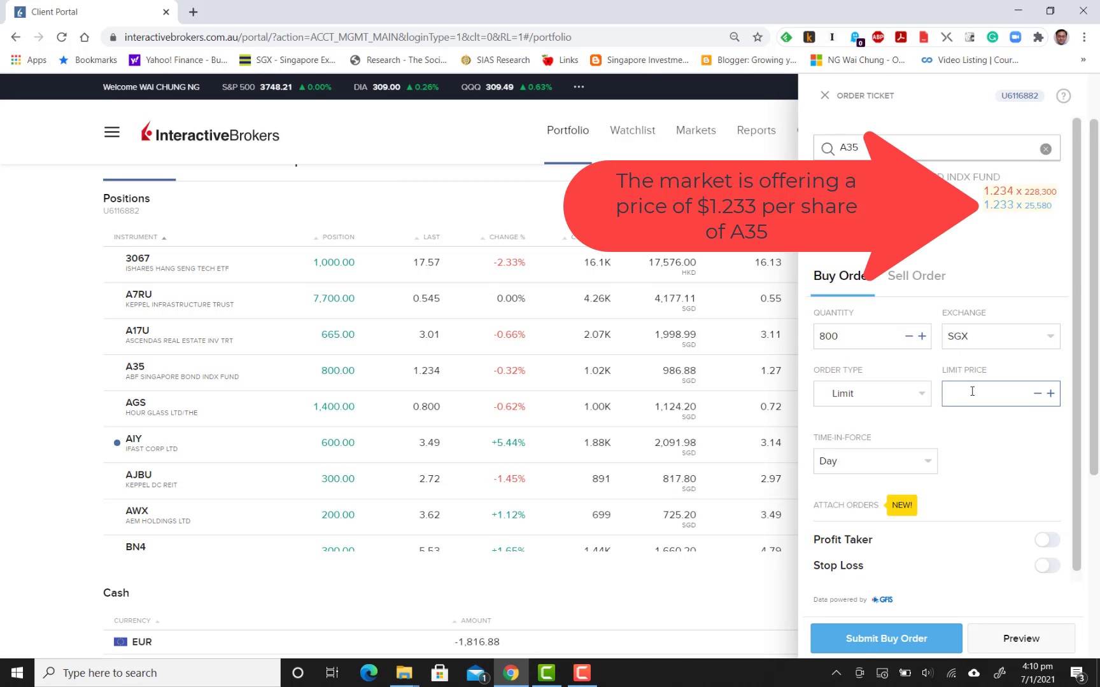
type("1.233")
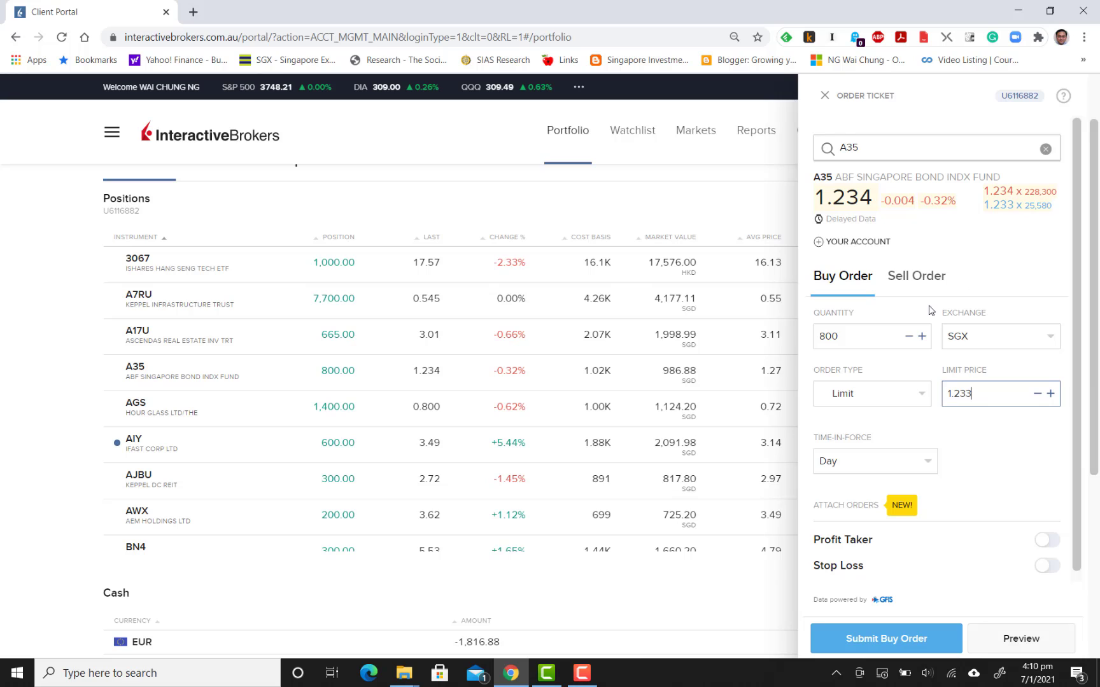
Step: Switch the ticket to a Sell order and re-enter quantity 800
left_click(928, 276)
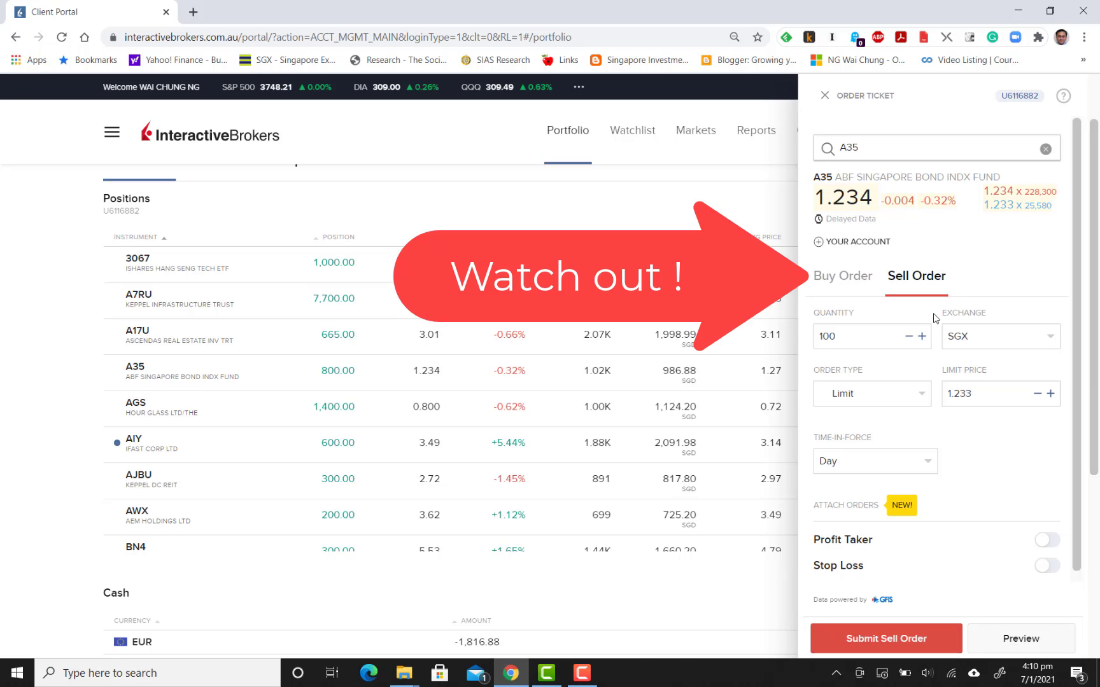
double_click(890, 338)
type("100")
double_click(890, 339)
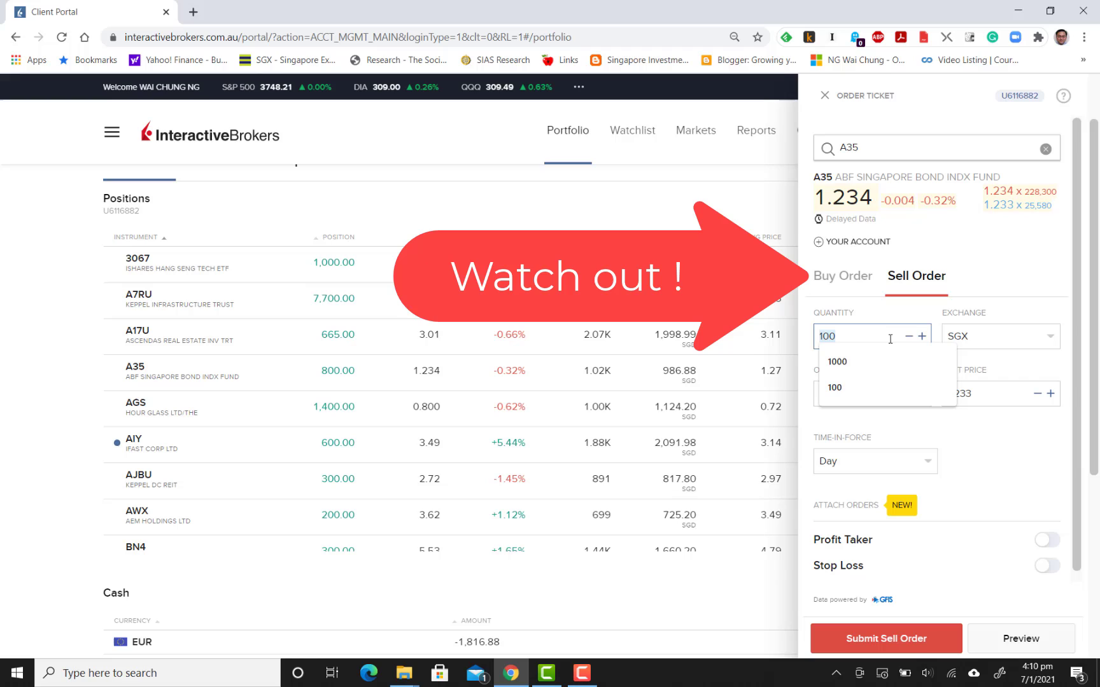
type("800")
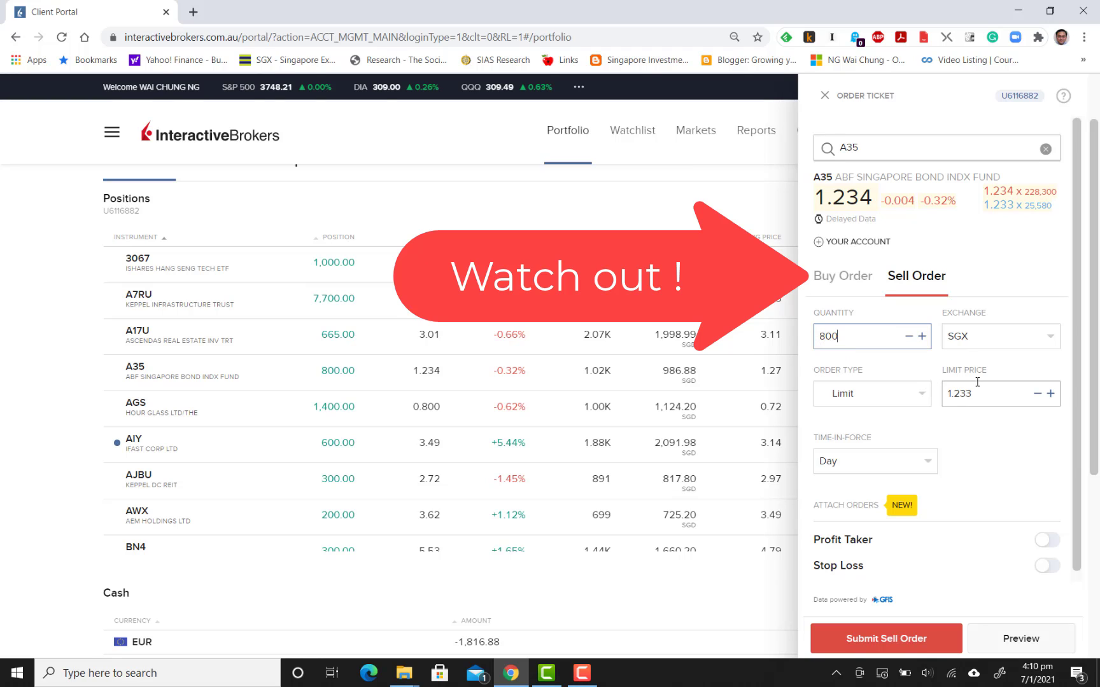
Step: Submit the A35 sell order, accept all three warnings, and close the ticket
left_click(894, 641)
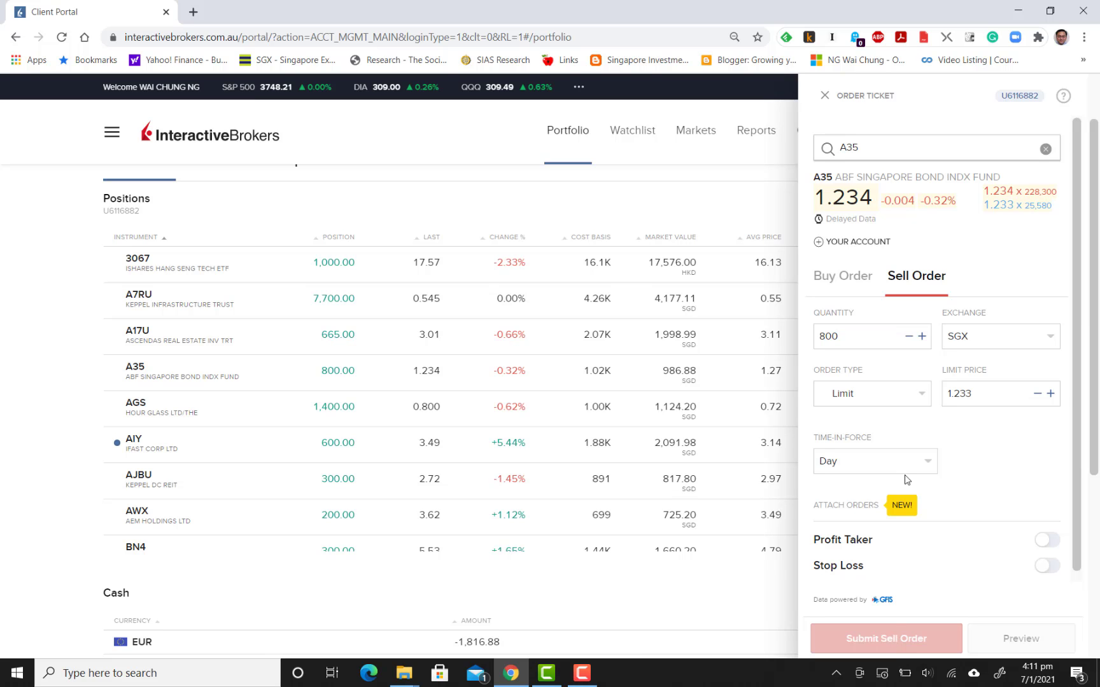
left_click(665, 403)
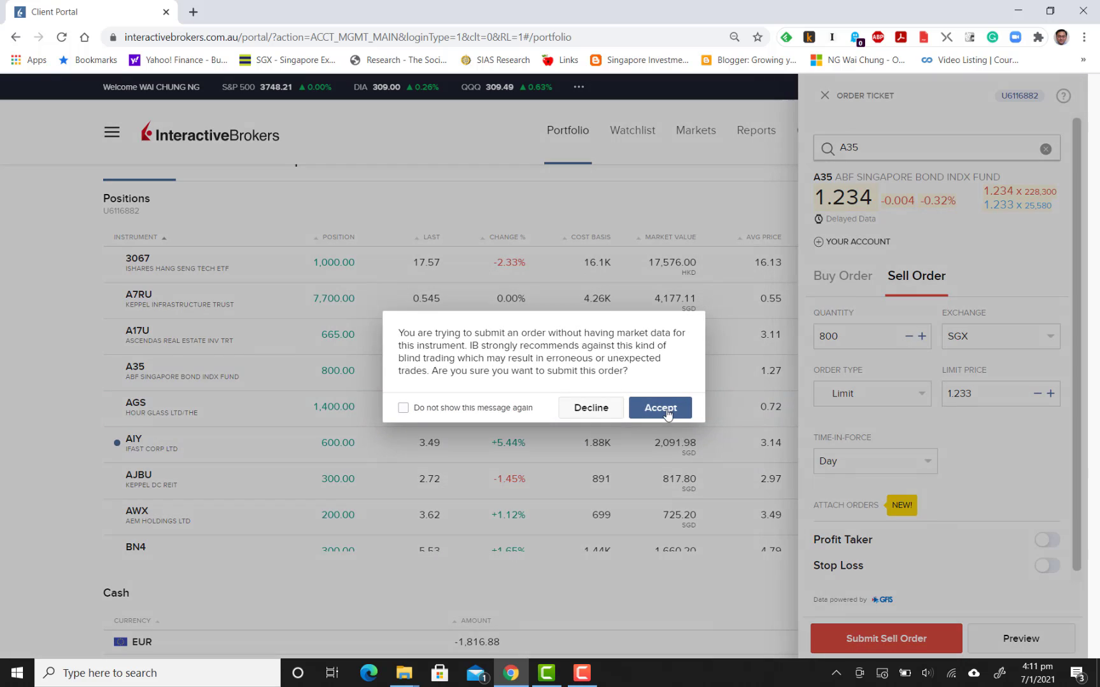
left_click(665, 410)
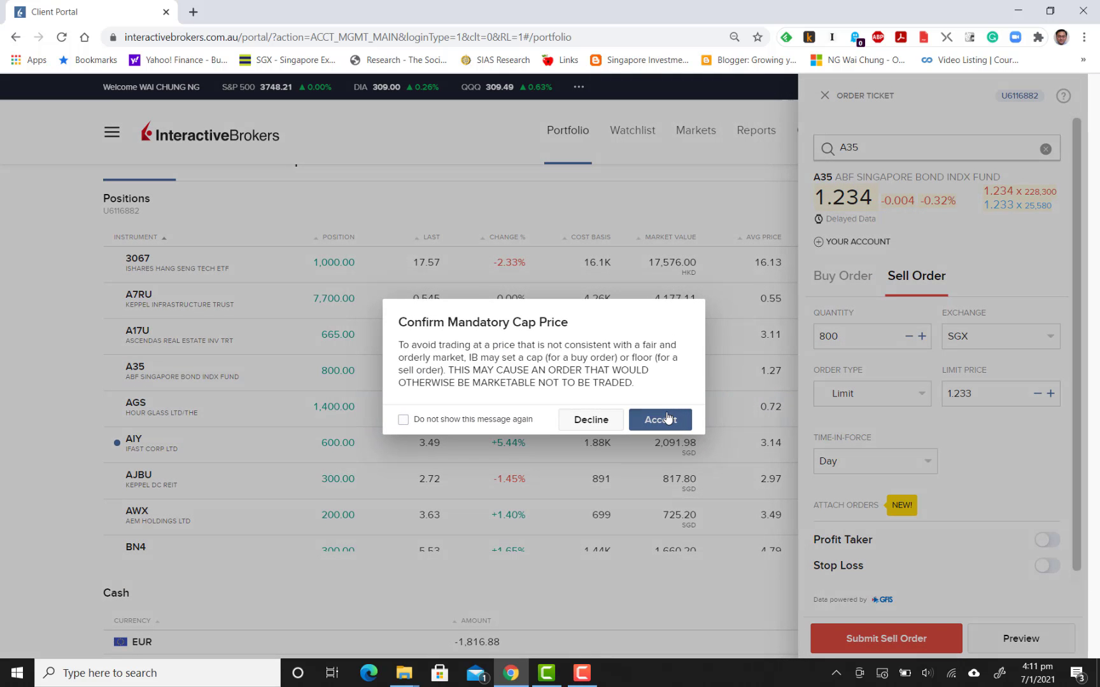
left_click(666, 414)
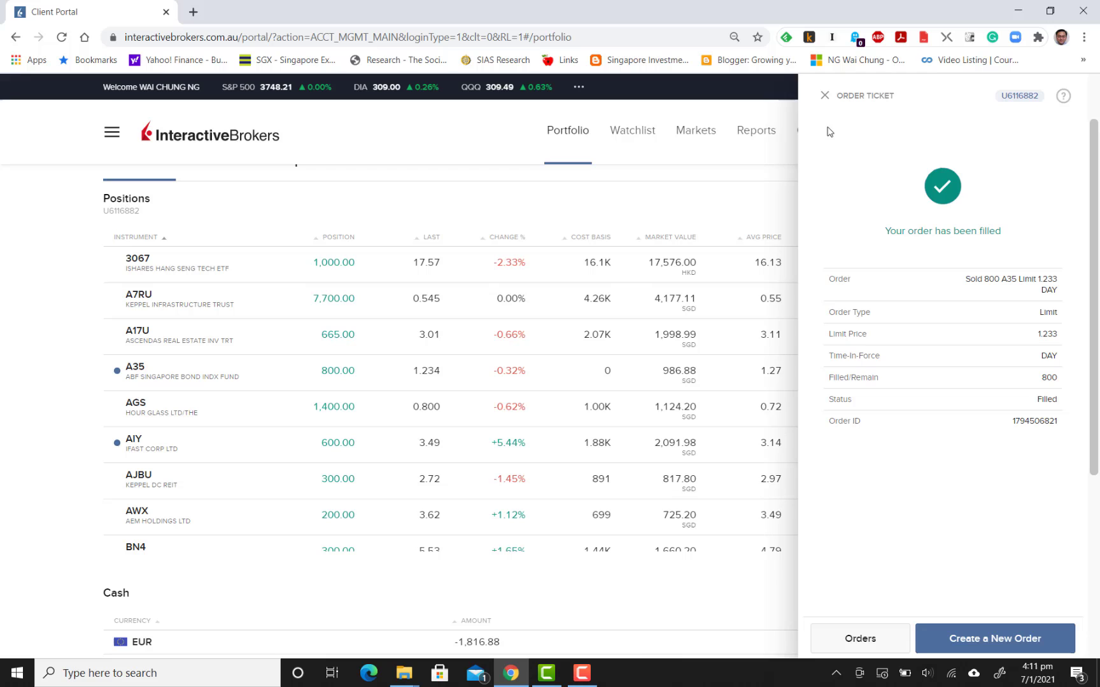
left_click(825, 96)
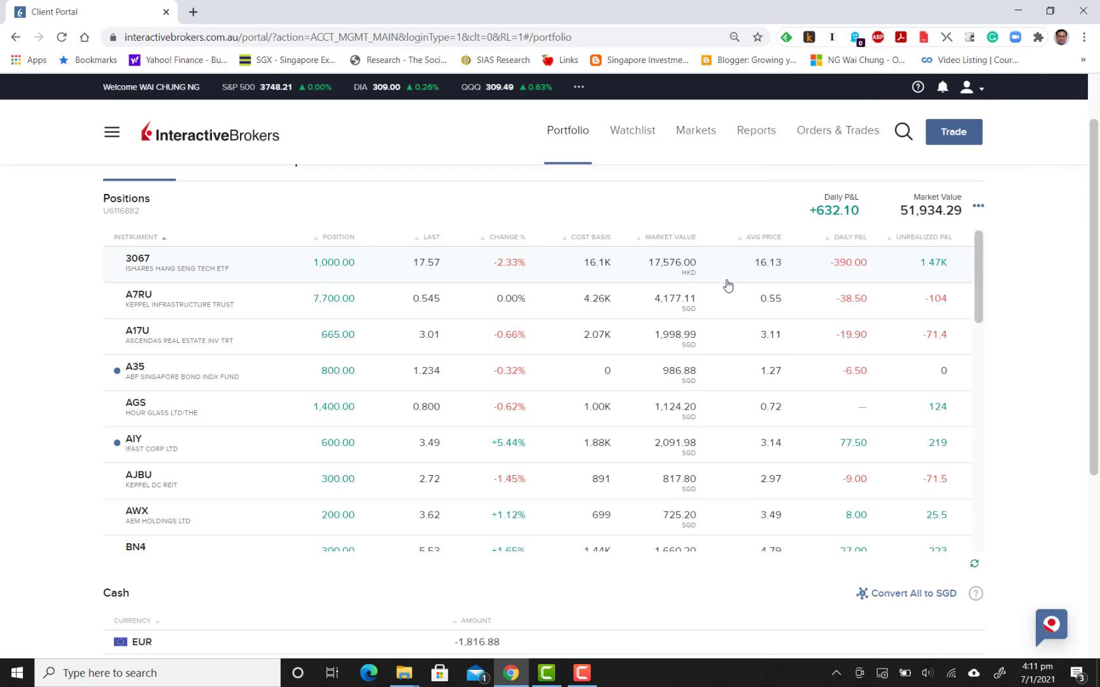
Step: Visit the Home dashboard, then return to the Portfolio page
left_click(112, 132)
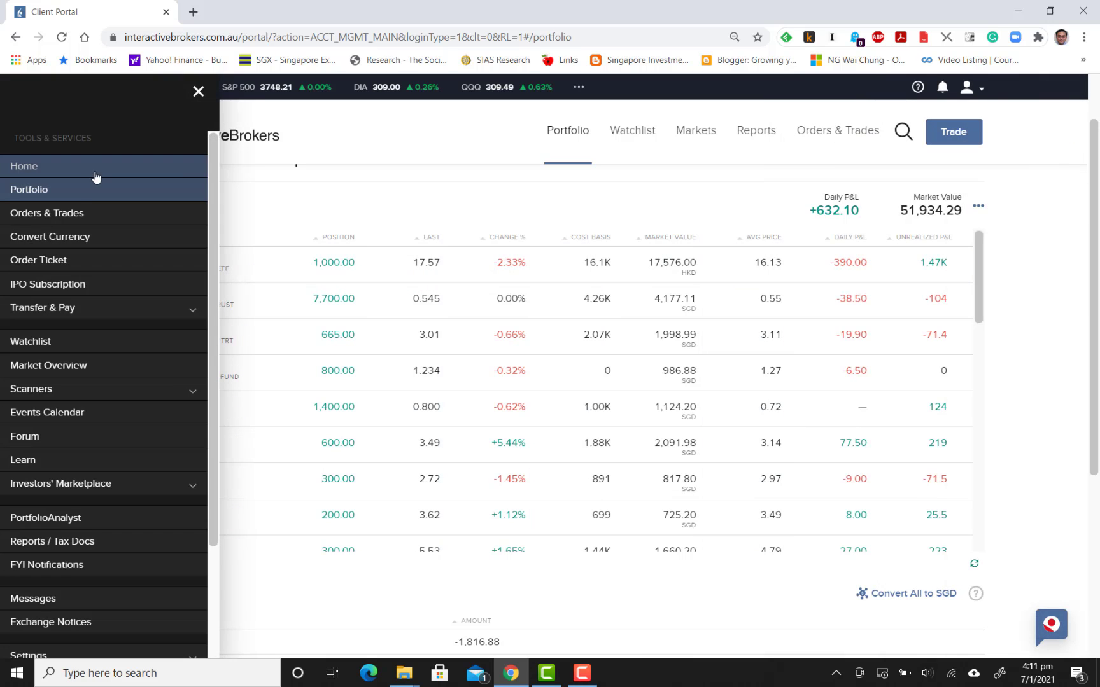
left_click(89, 168)
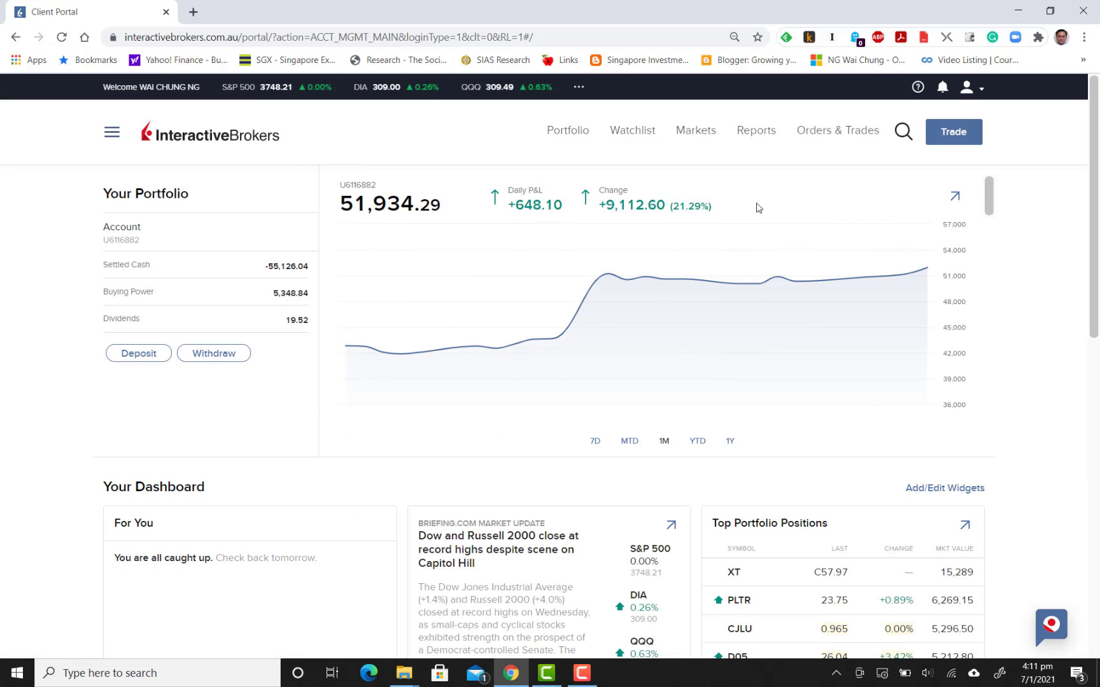
left_click(113, 133)
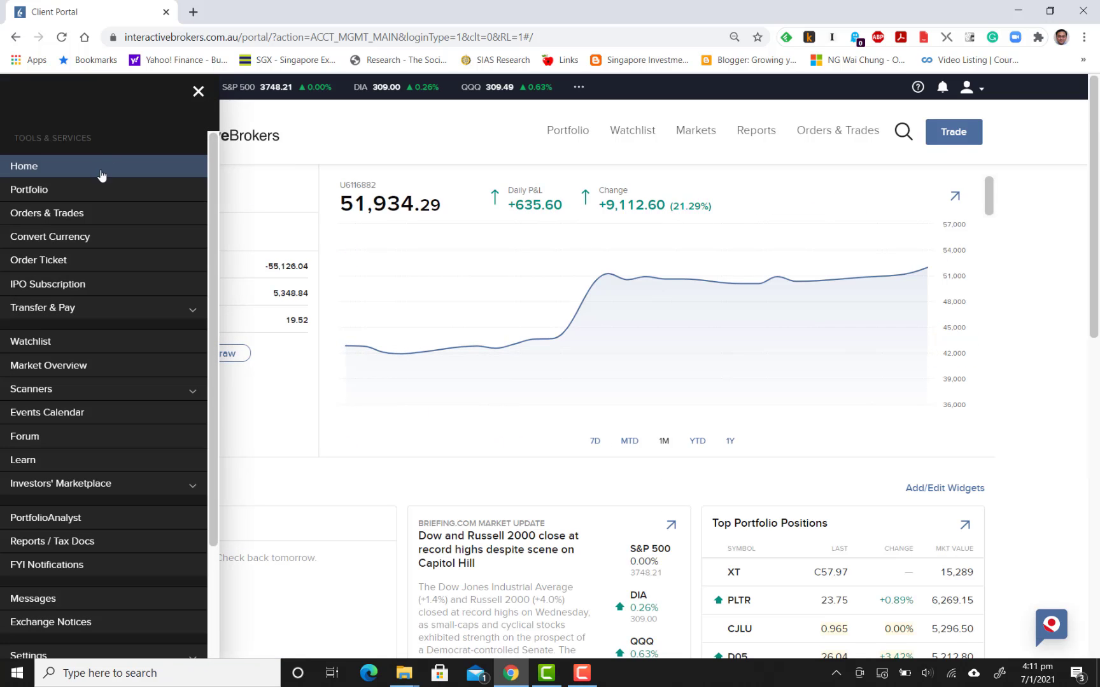
left_click(89, 191)
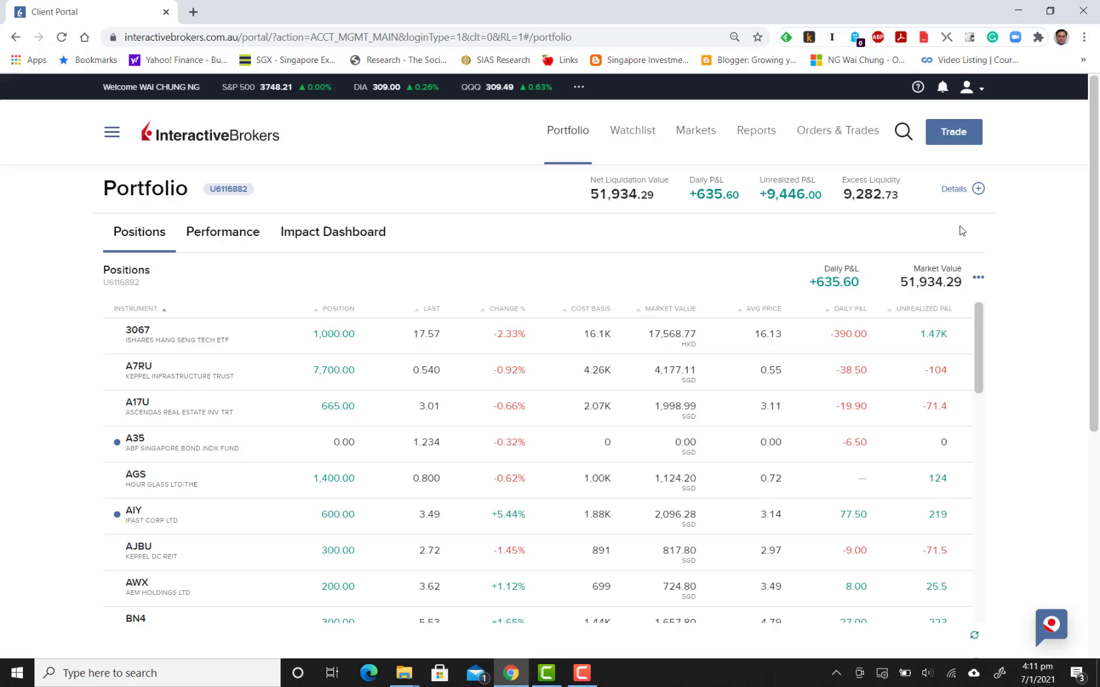
Step: Expand the balance and margin details and scroll the positions down to TCU's 1,500 shares
left_click(979, 190)
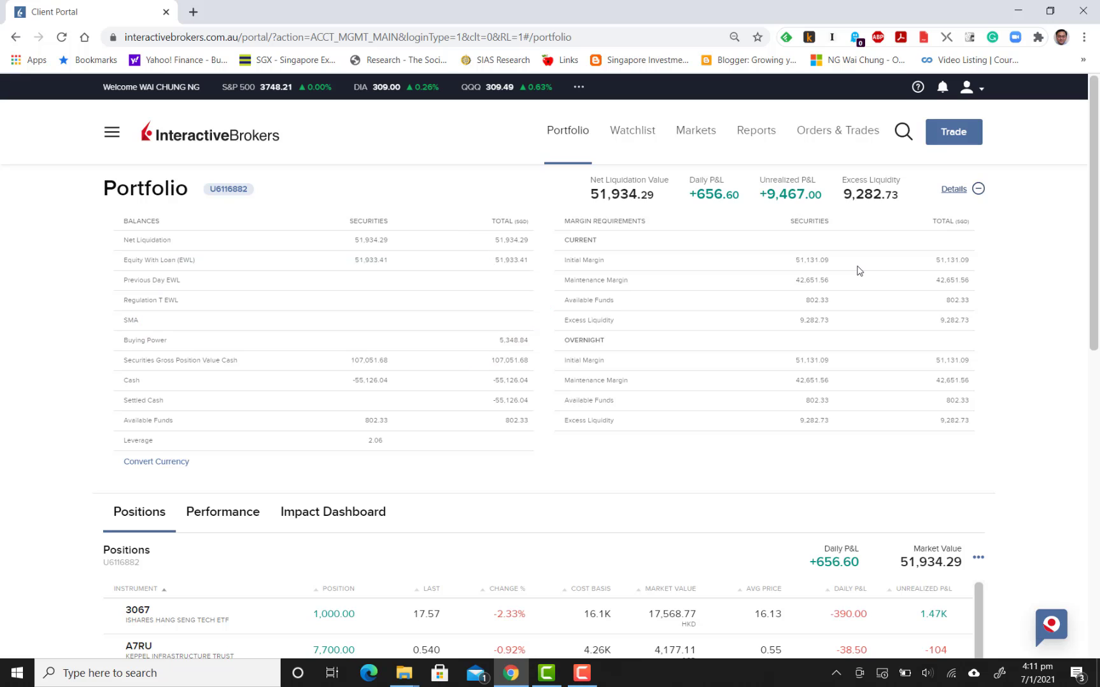
scroll(859, 271, "down", 3)
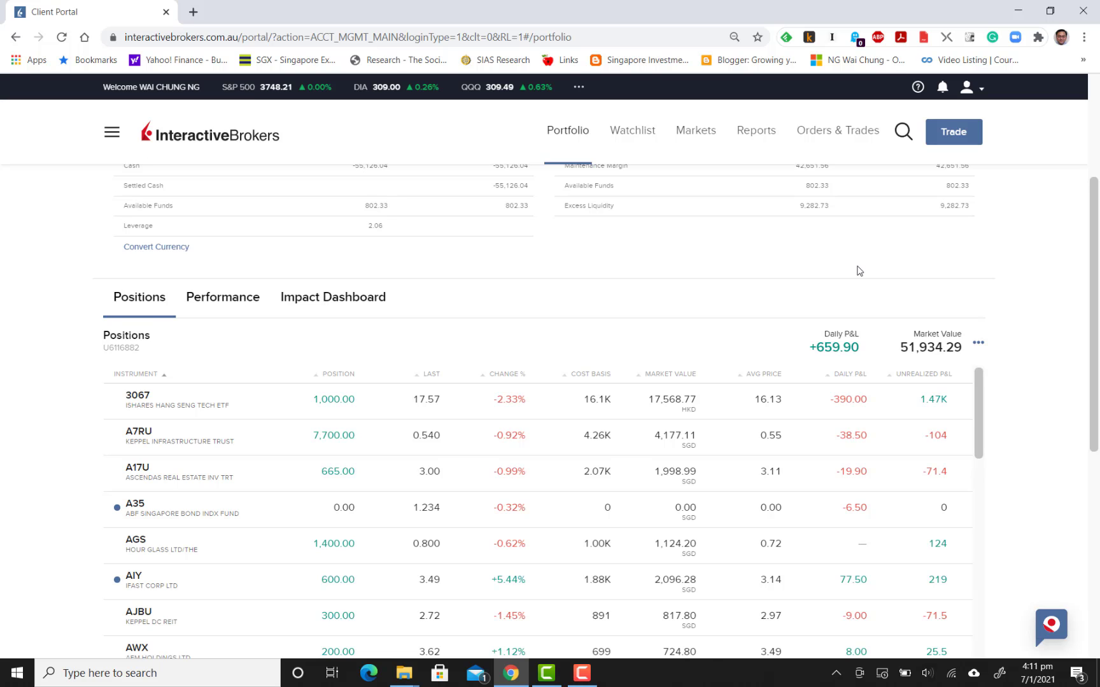
scroll(859, 271, "down", 5)
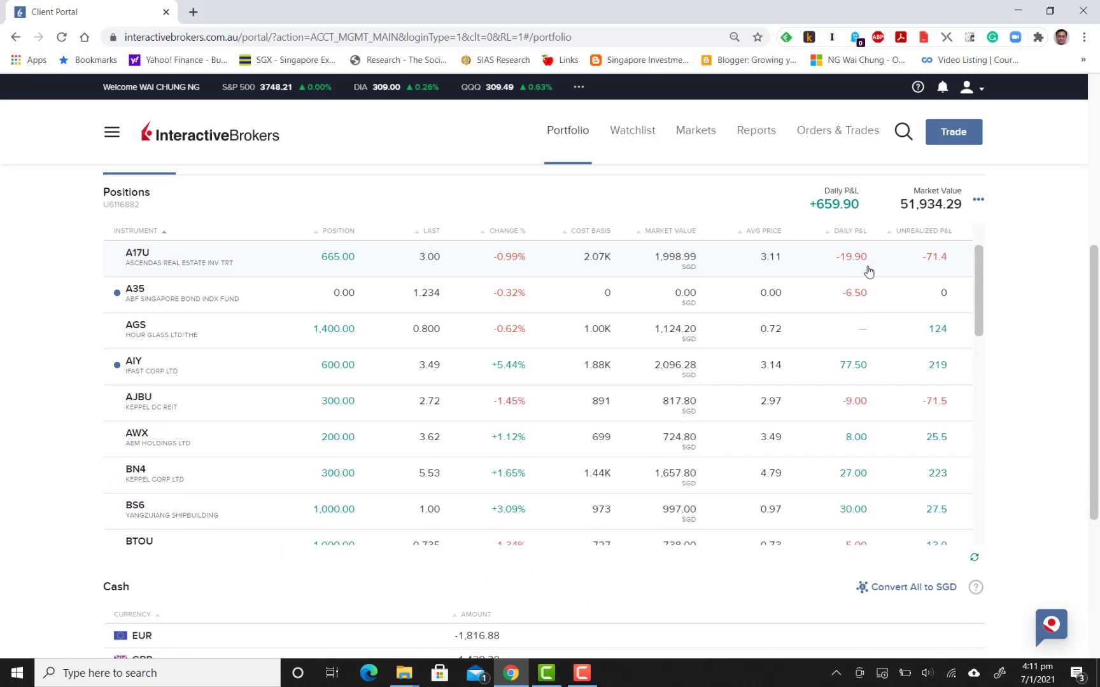
scroll(869, 271, "up", 2)
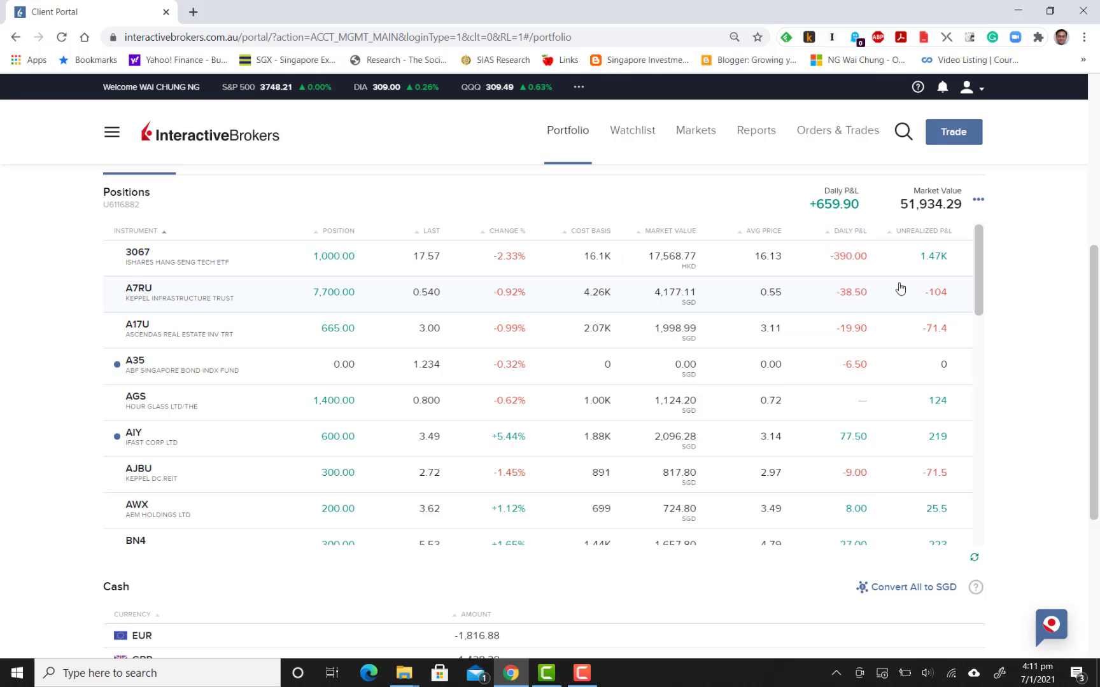
scroll(899, 287, "down", 2)
scroll(899, 286, "down", 6)
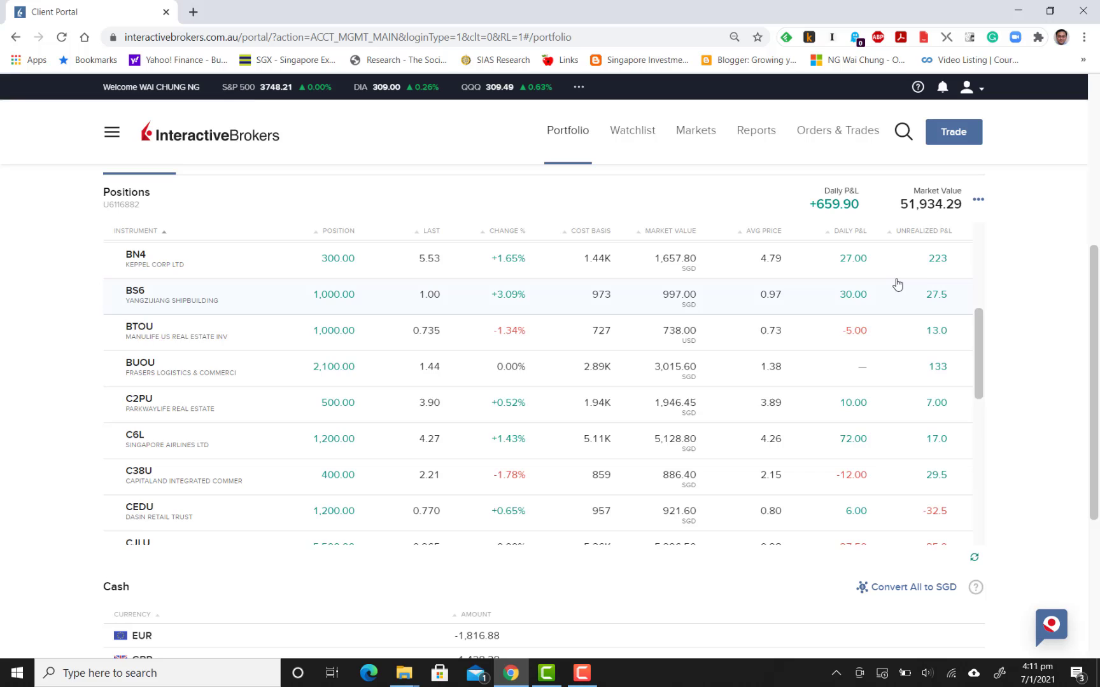
scroll(898, 284, "down", 14)
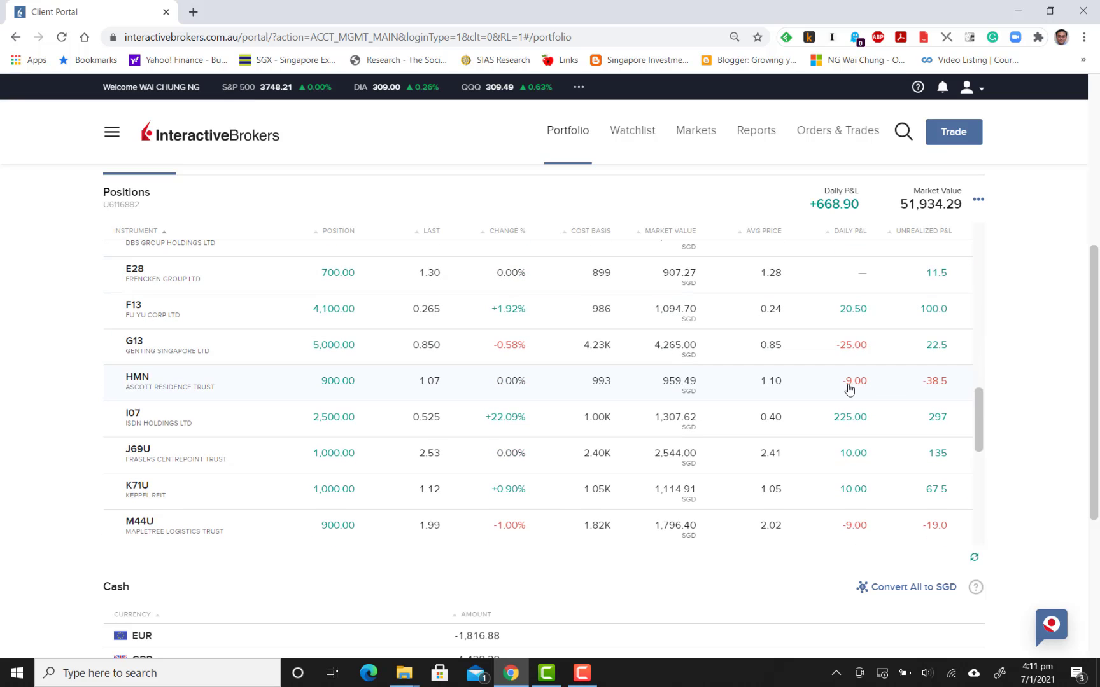
scroll(873, 379, "up", 4)
scroll(873, 378, "down", 15)
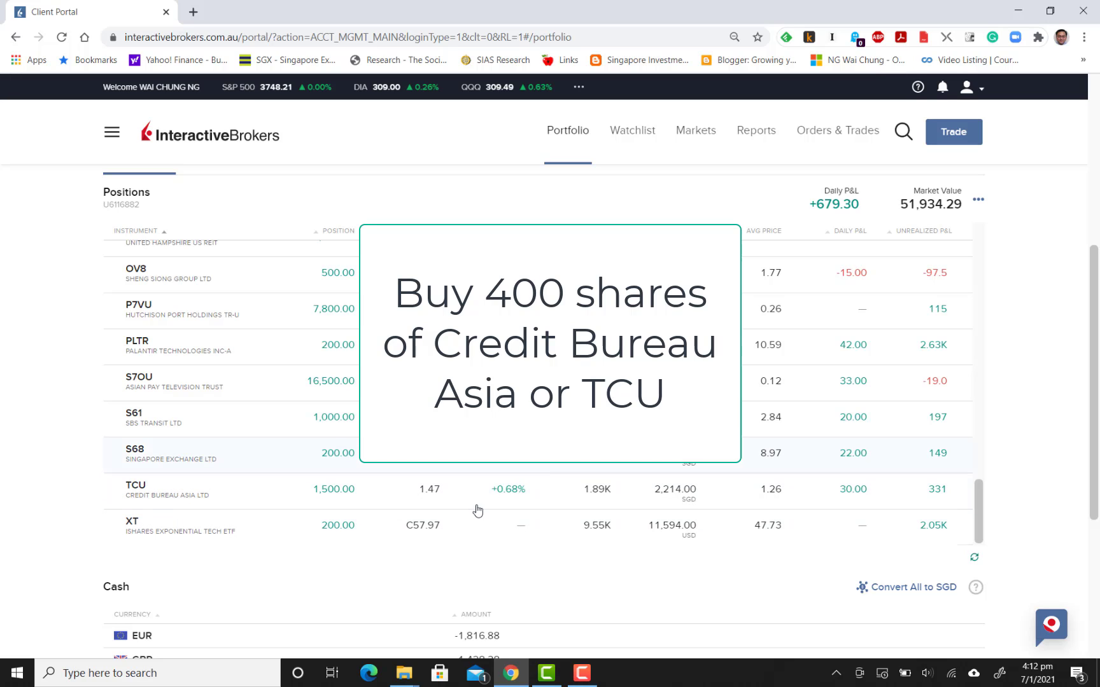
Step: Start a new order by searching CREDITBUREAU and choosing Credit Bureau Asia (TCU) on SGX
left_click(953, 143)
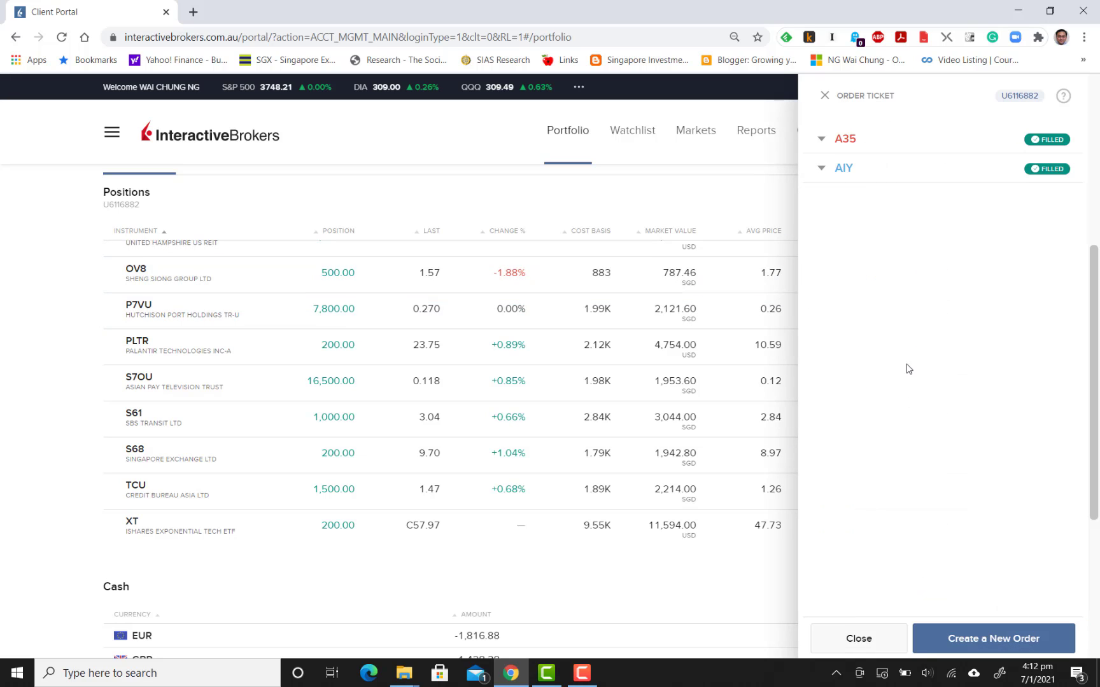
left_click(1004, 637)
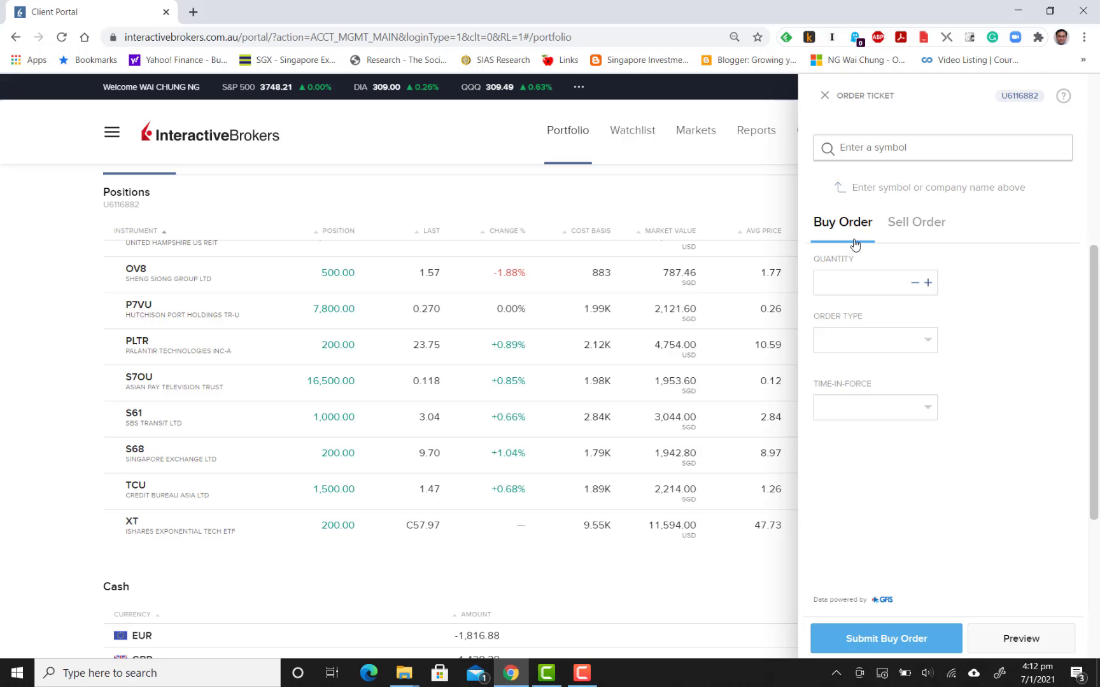
left_click(908, 147)
type("CREDIT BUR")
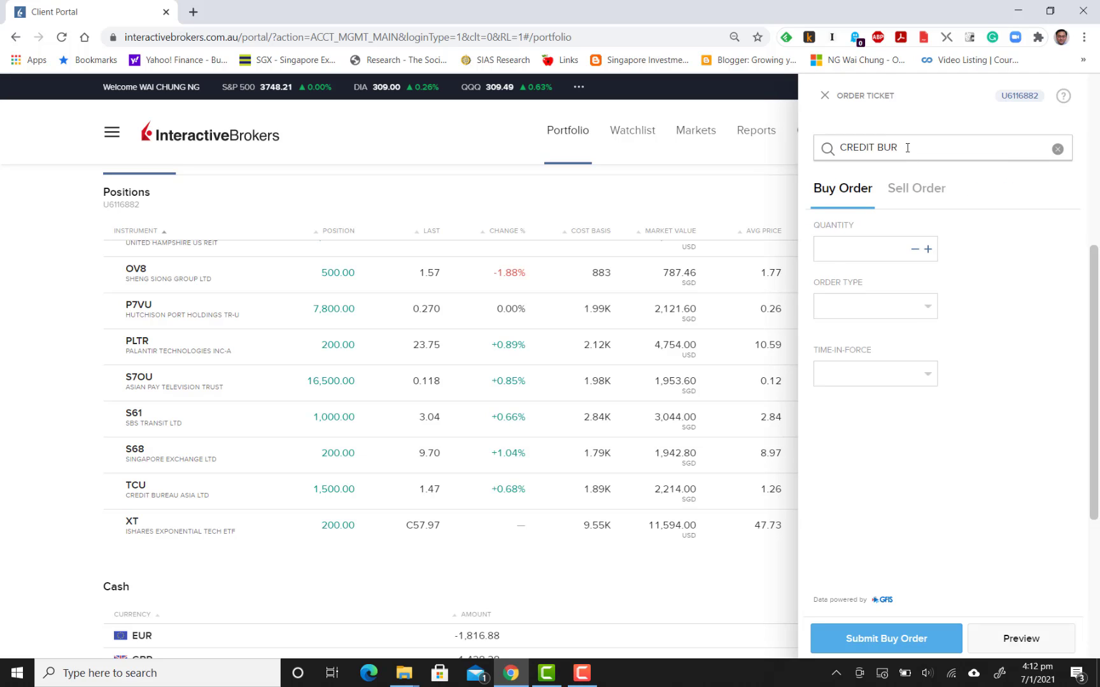
type("EAU")
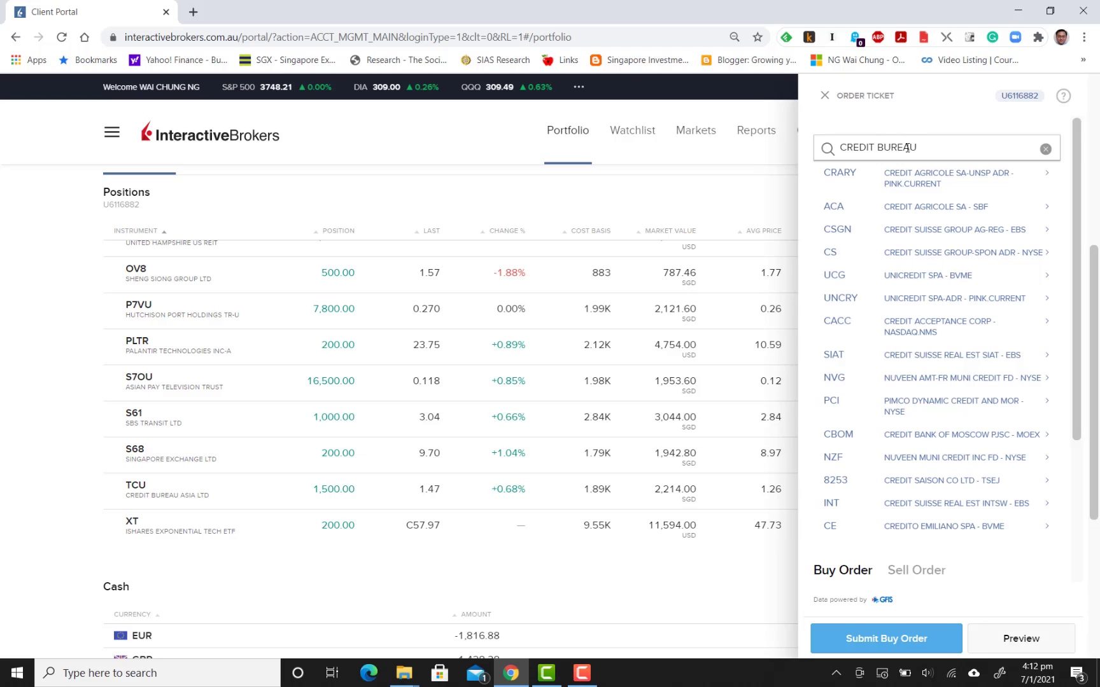
key("Left")
key("Left")
key("Left")
key("Left")
key("Left")
key("Left")
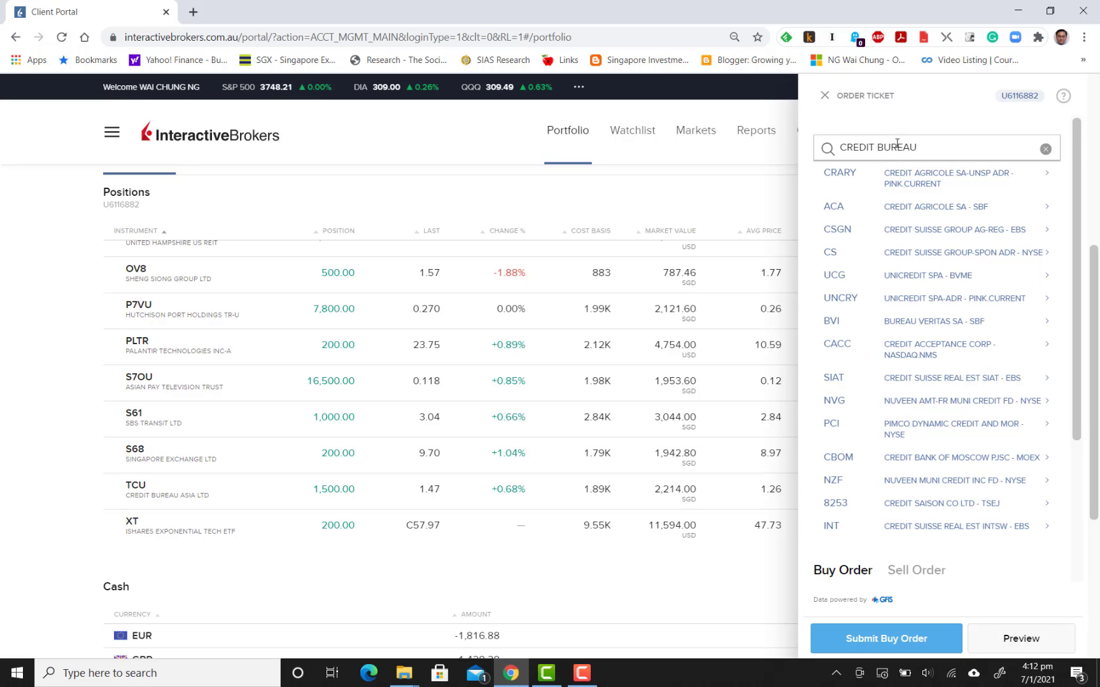
key("BackSpace")
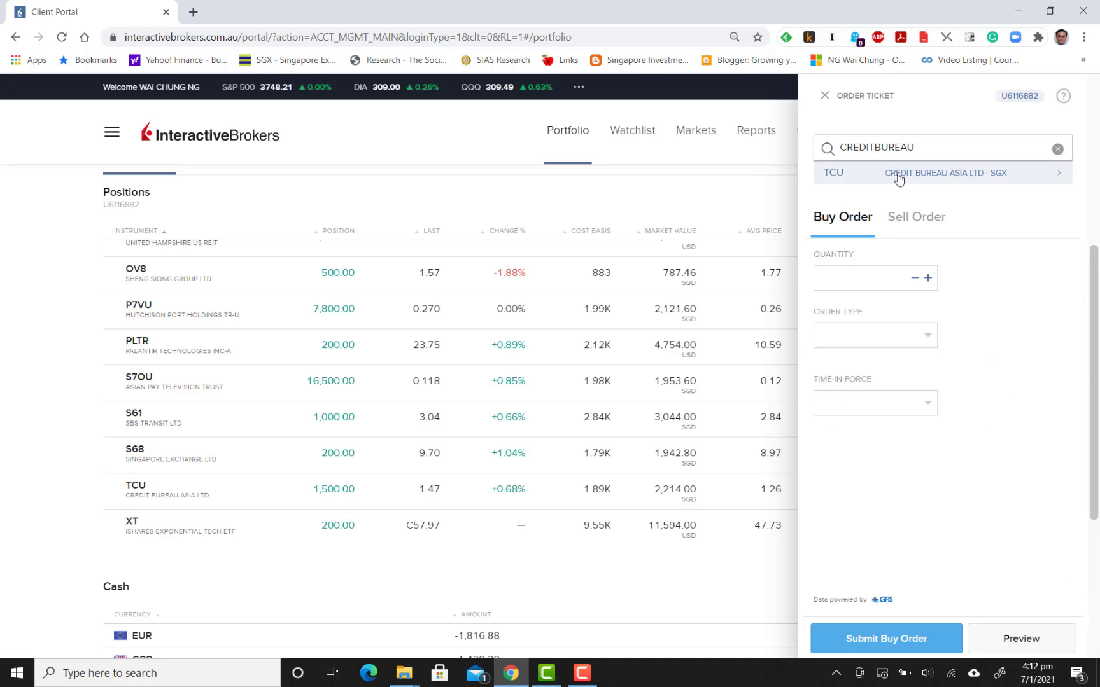
left_click(899, 173)
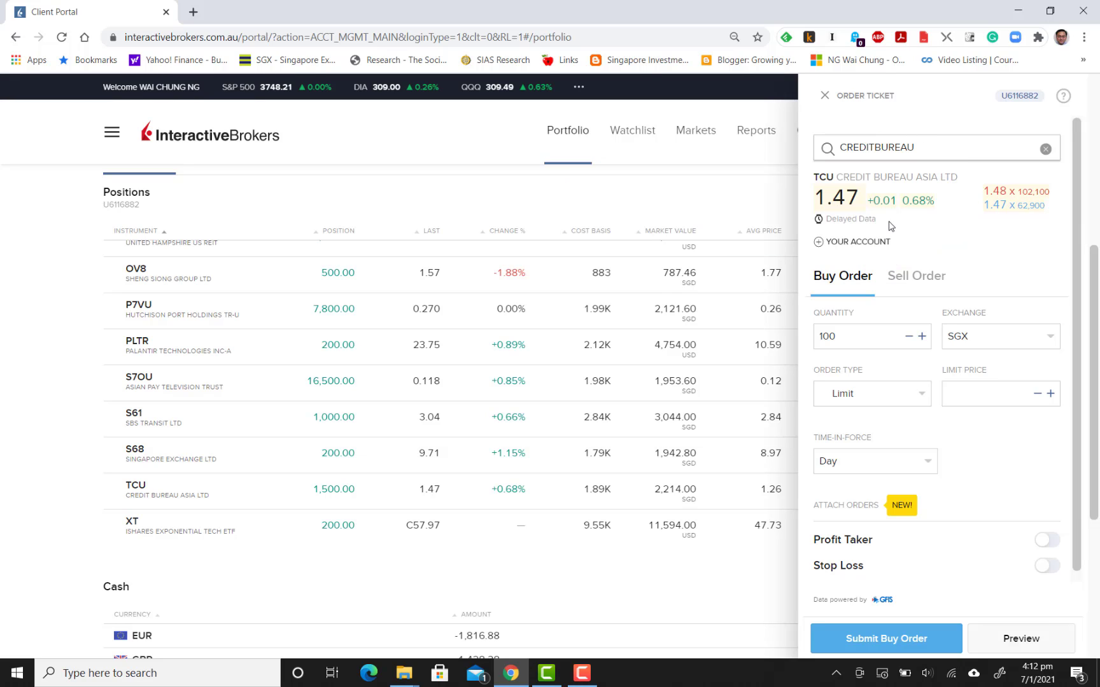
Step: Set quantity 400 and limit price 1.48, then submit the TCU buy order
left_click(822, 337)
key("BackSpace")
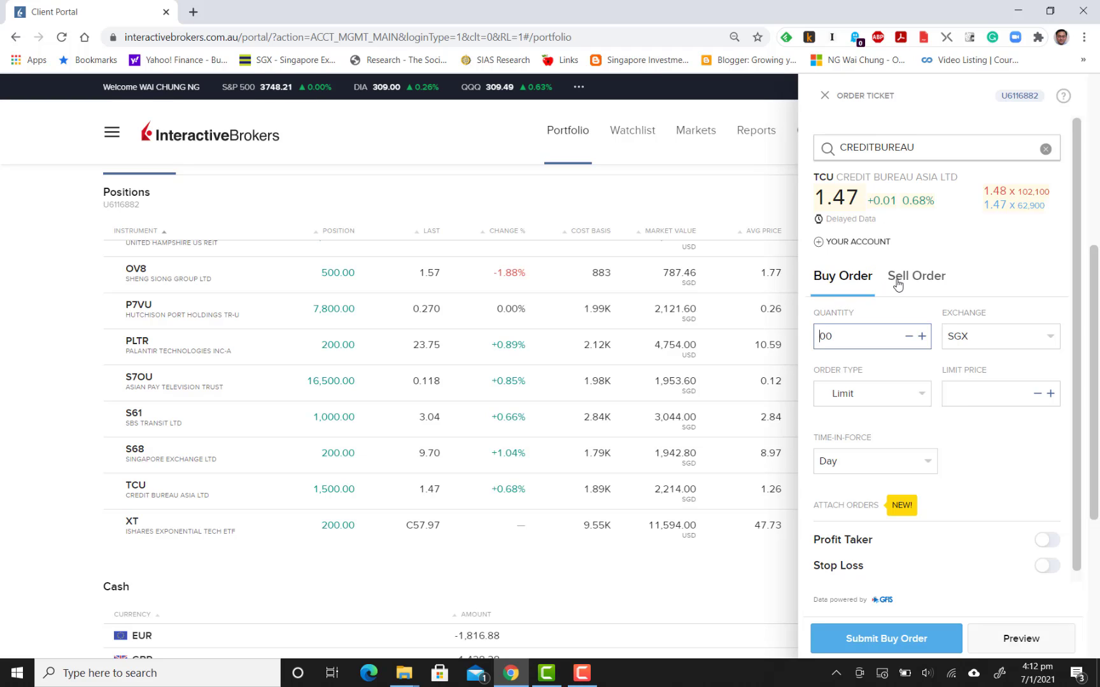
type("4")
left_click(967, 387)
type("1.48")
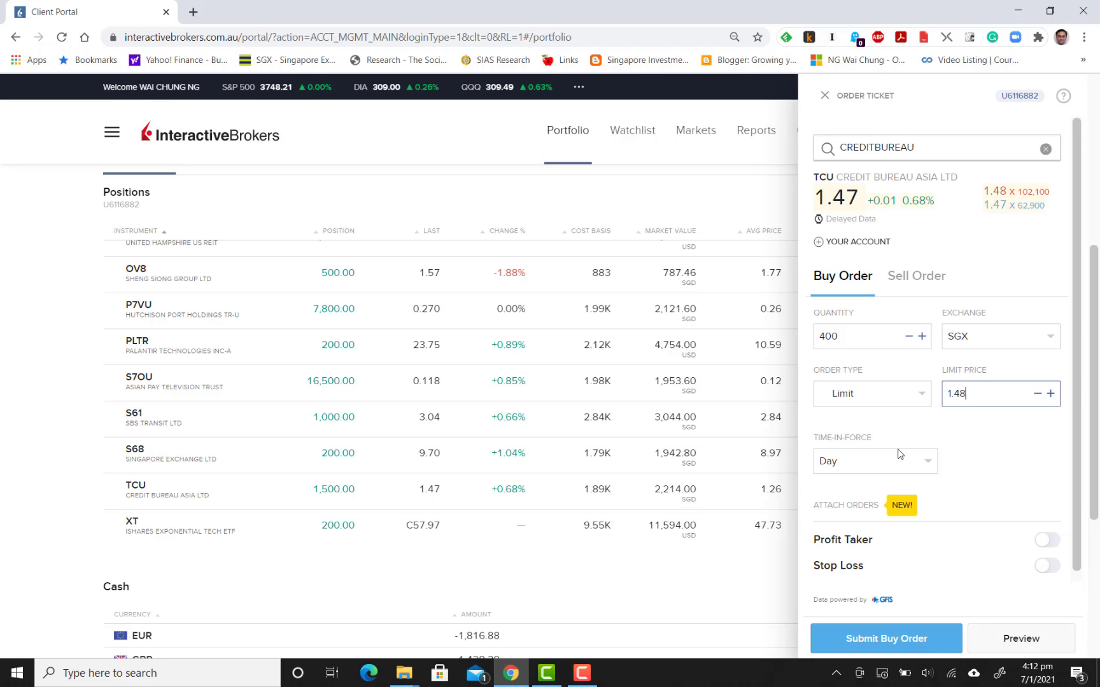
left_click(924, 647)
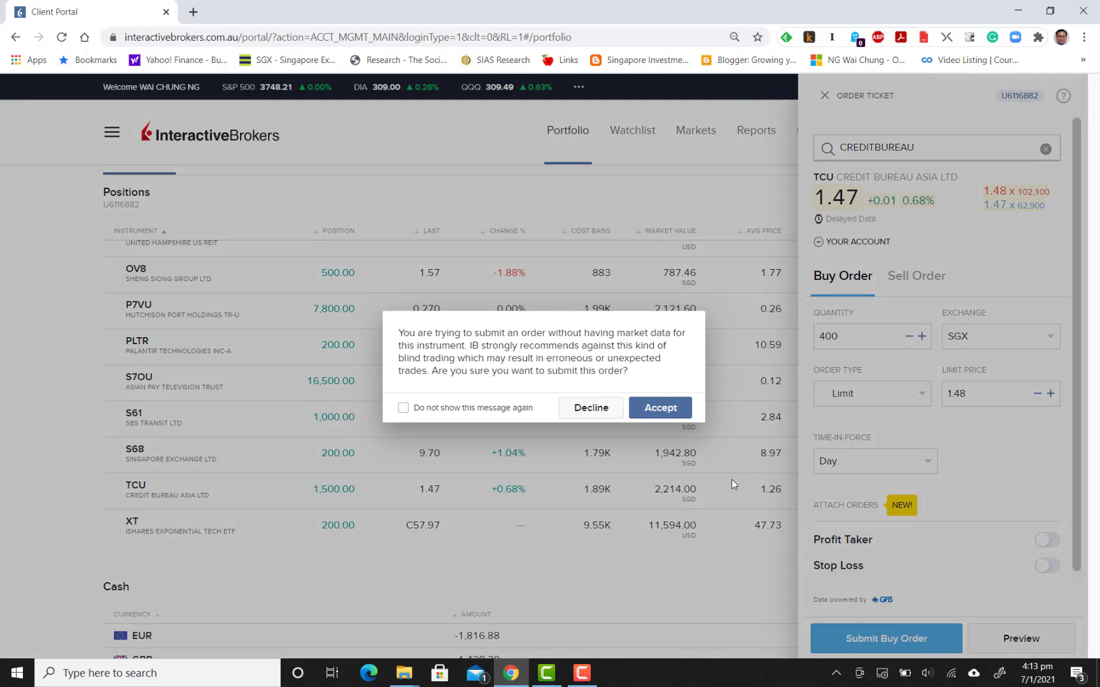
Step: Accept the market-data and mandatory cap price dialogs so the 400 TCU buy at 1.48 fills
left_click(674, 415)
left_click(672, 421)
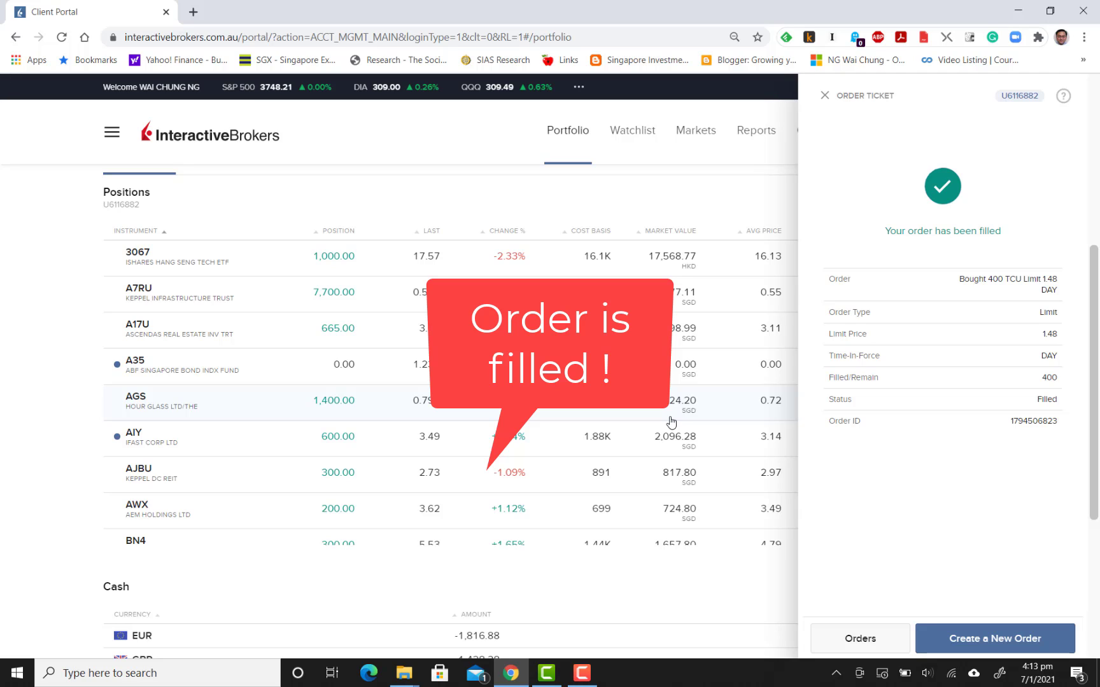
scroll(452, 449, "down", 10)
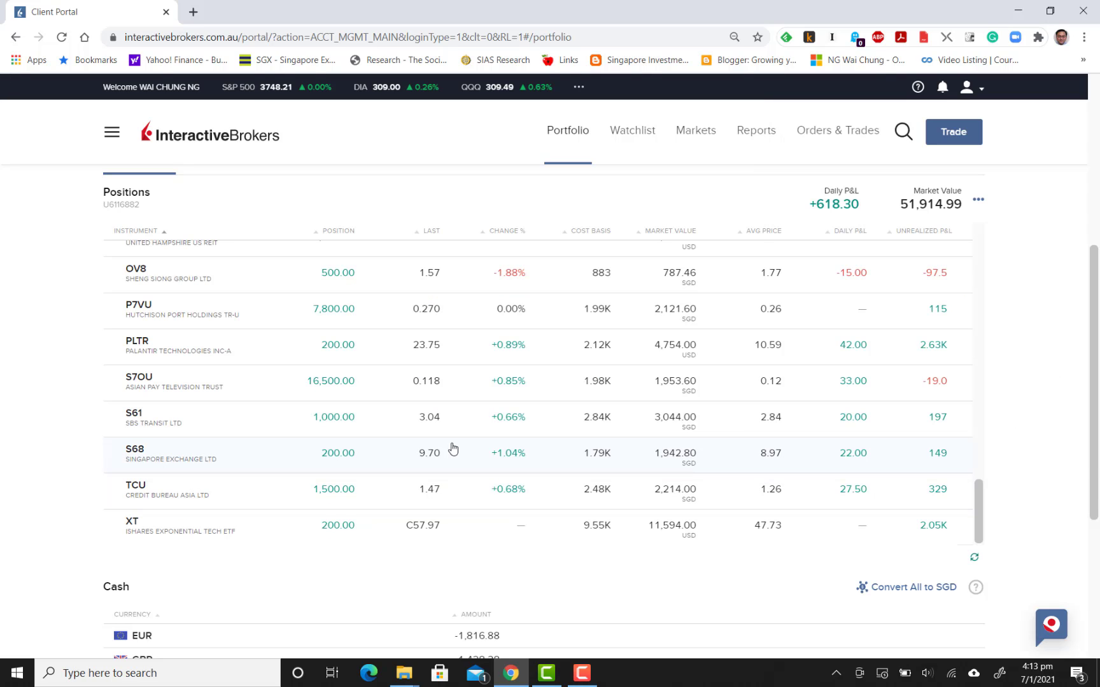